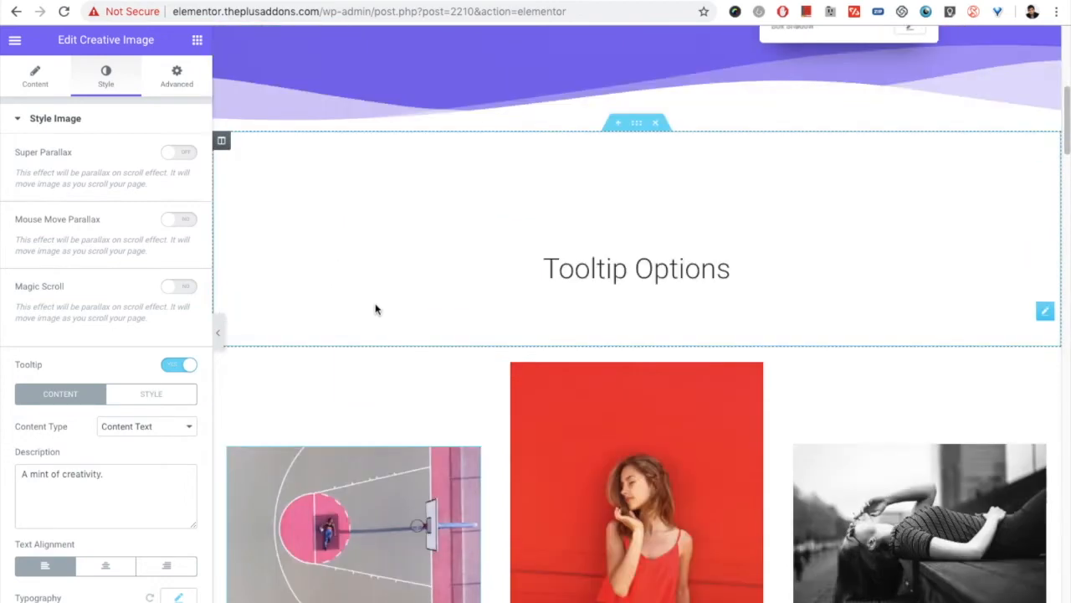
Step: Enable the Tooltip extra on the "Tooltip Options" heading and view its content settings
click(519, 268)
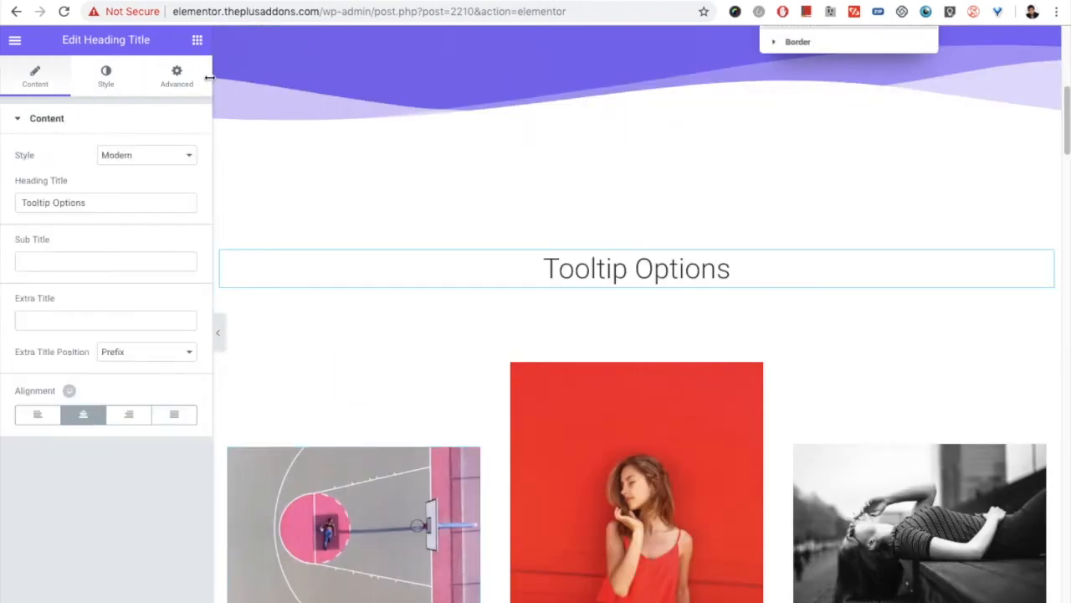
click(199, 82)
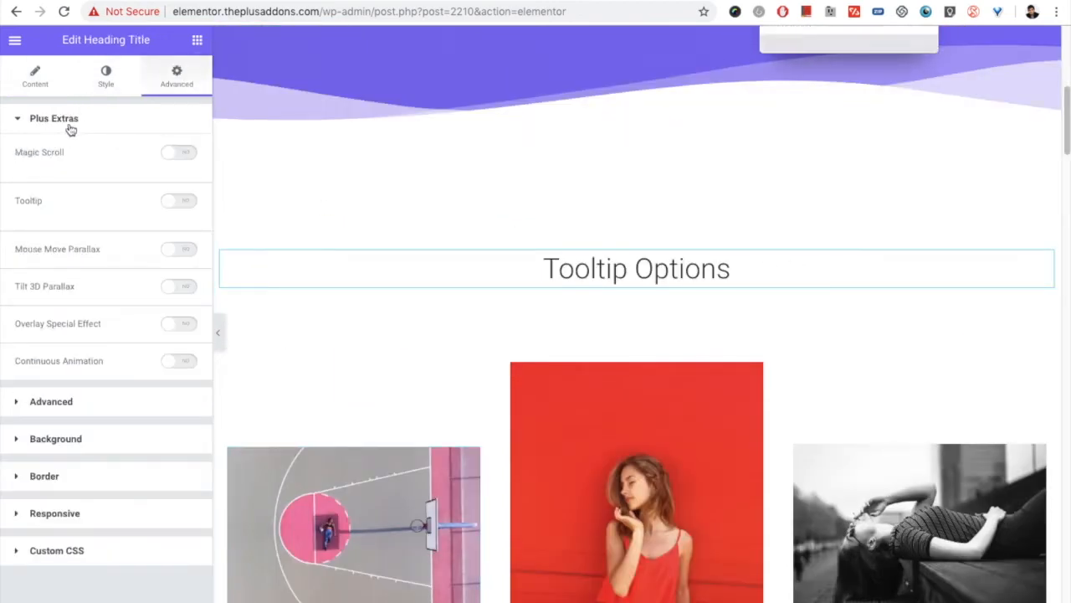
click(175, 204)
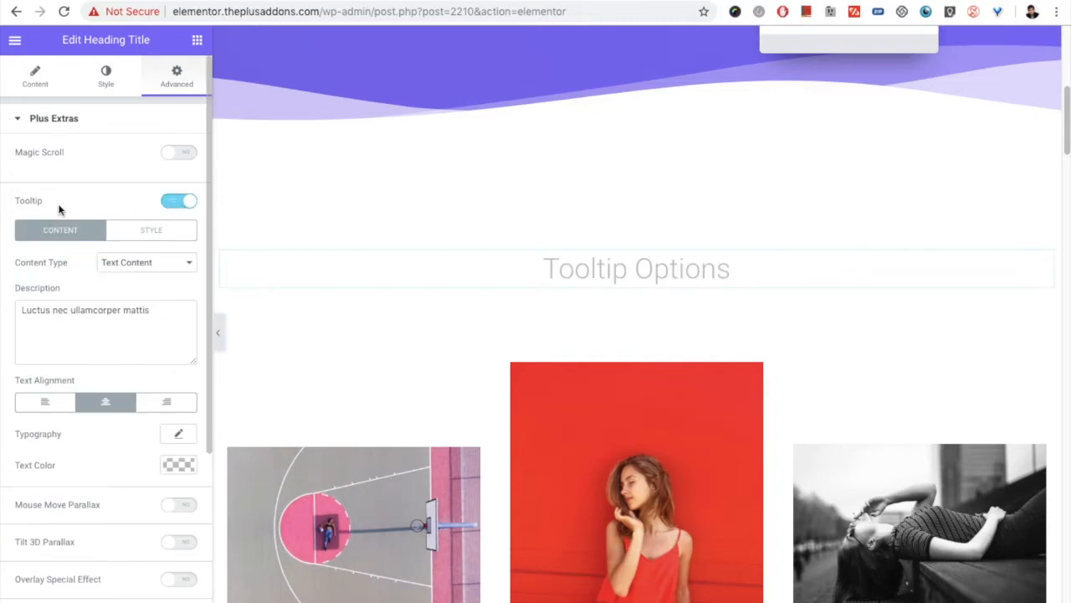
scroll(73, 281, down, 2)
scroll(72, 289, up, 1)
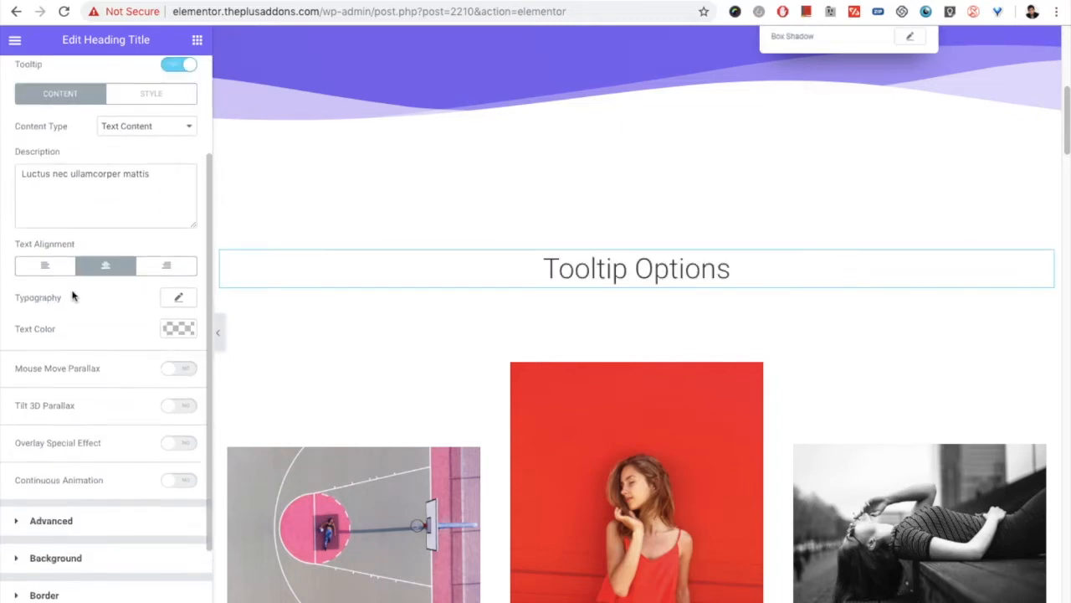
click(164, 100)
click(83, 186)
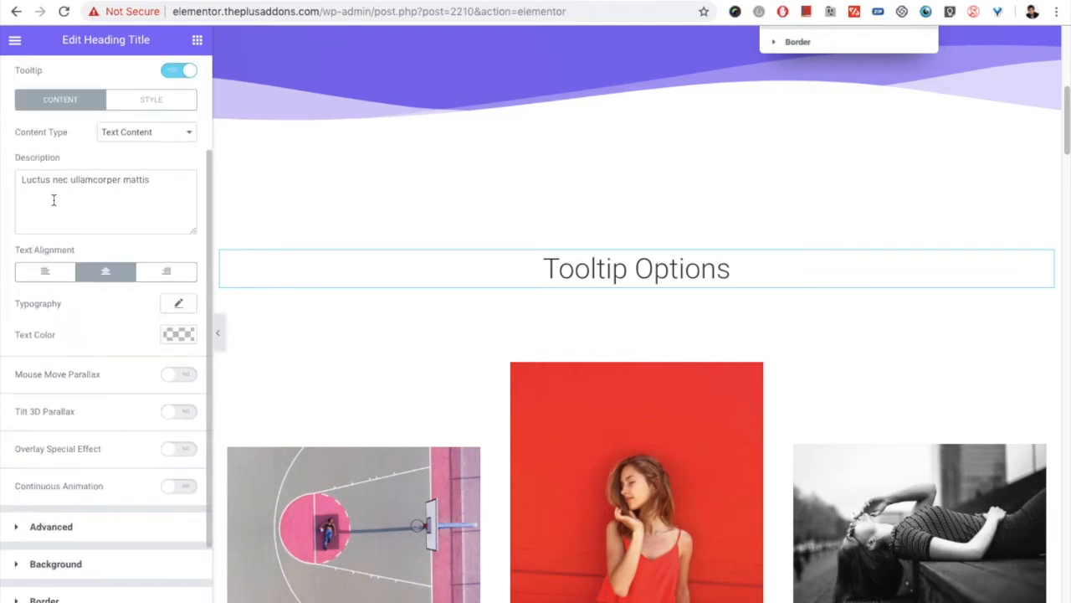
scroll(53, 198, up, 1)
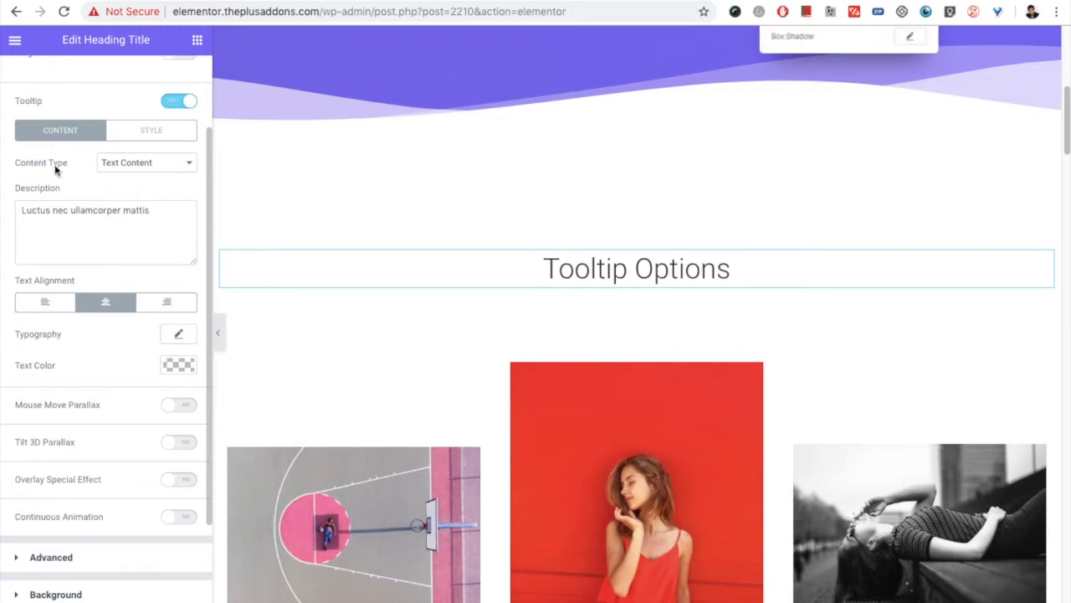
Step: Try the WYSIWYG Editor content type for the heading's tooltip, view its Visual and Text modes, and return to Text Content
click(129, 165)
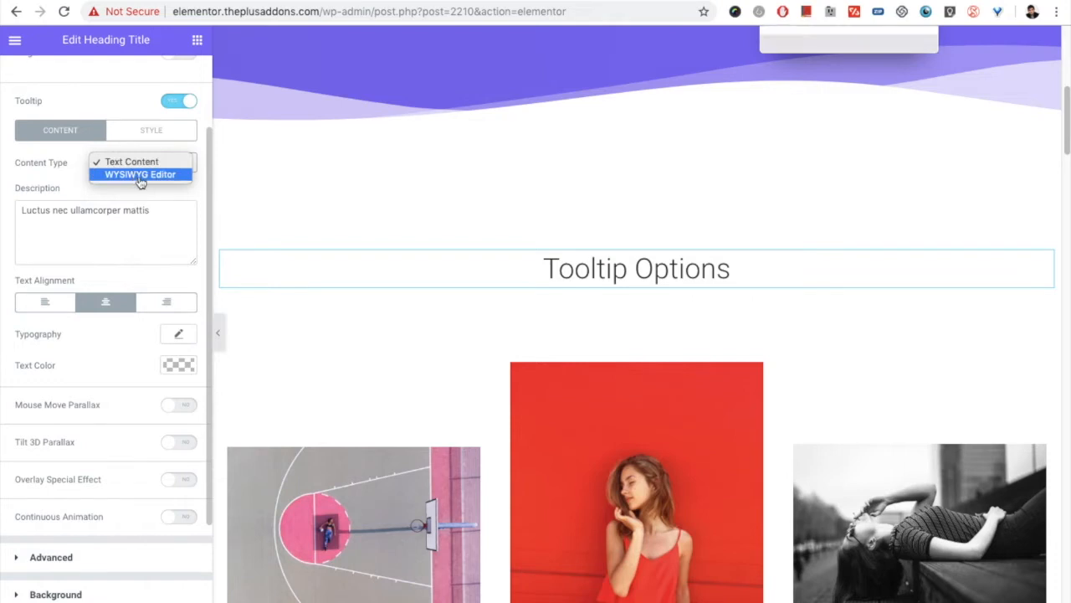
click(141, 175)
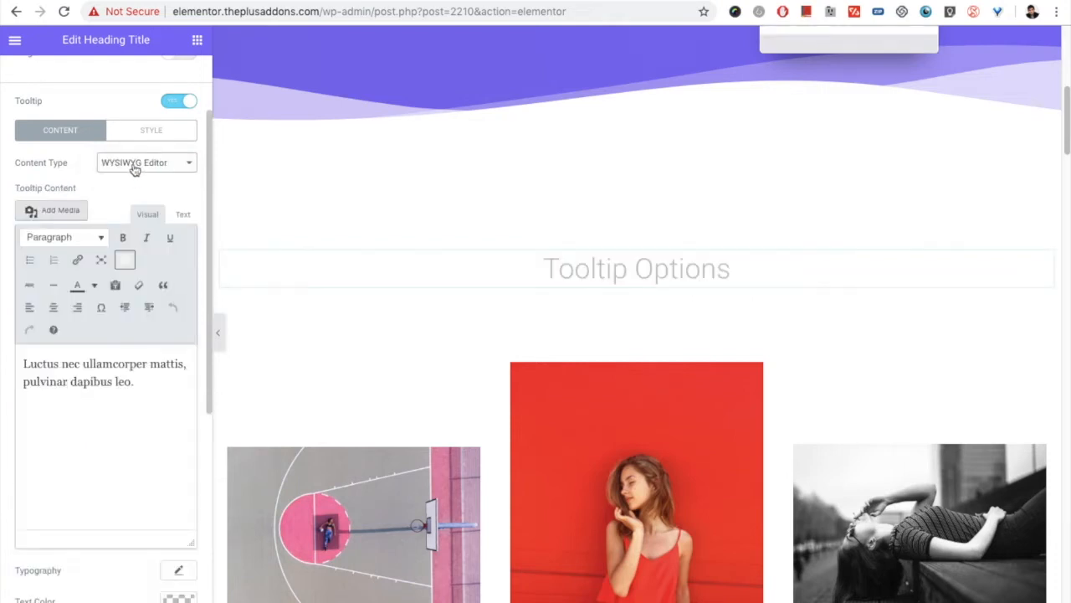
scroll(75, 340, down, 1)
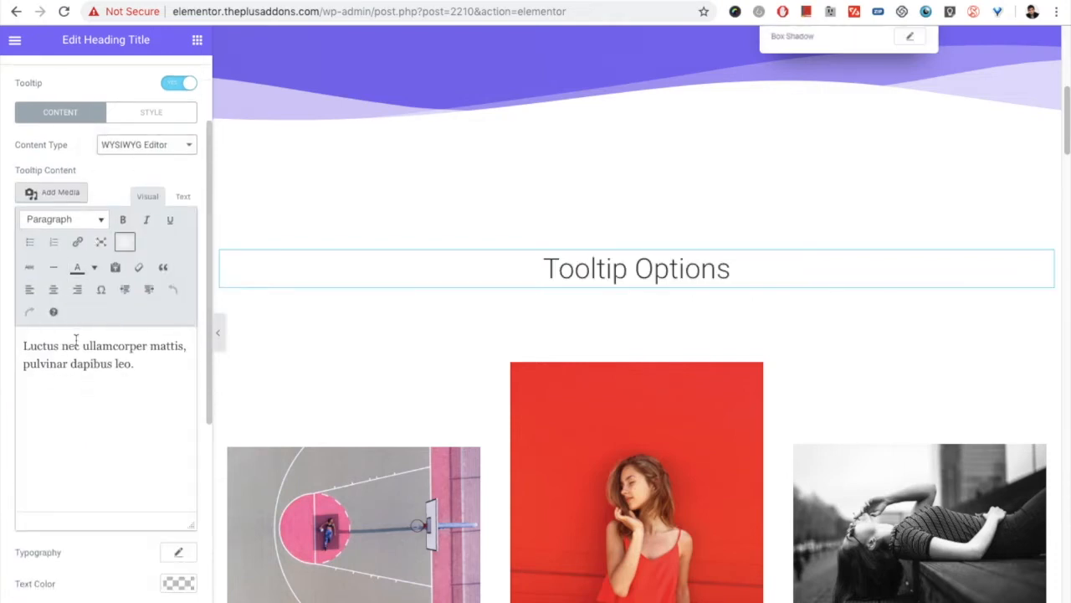
click(181, 197)
drag(143, 299, 42, 298)
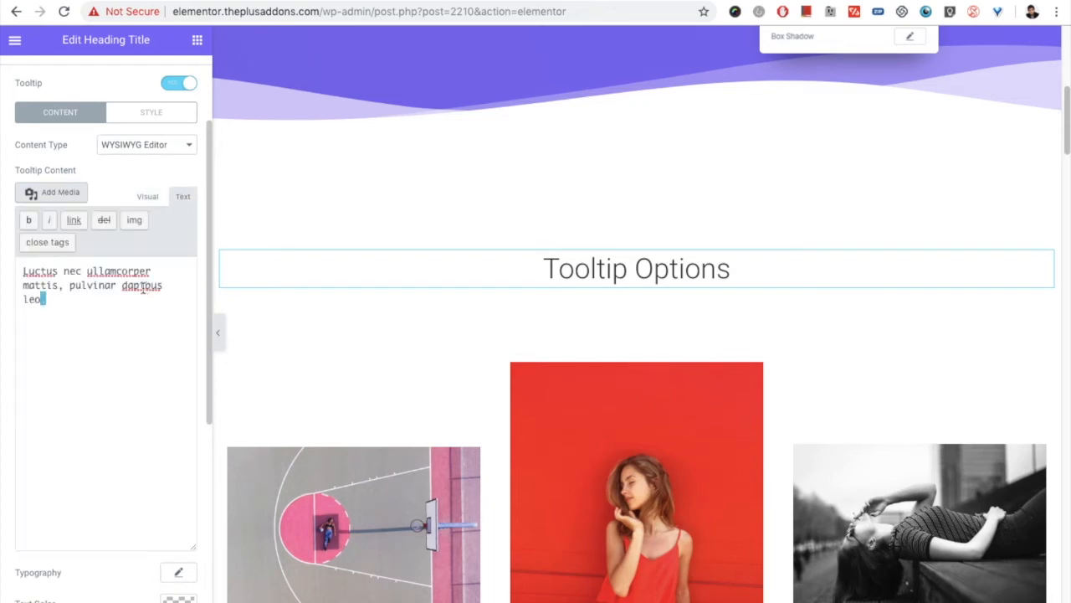
click(149, 197)
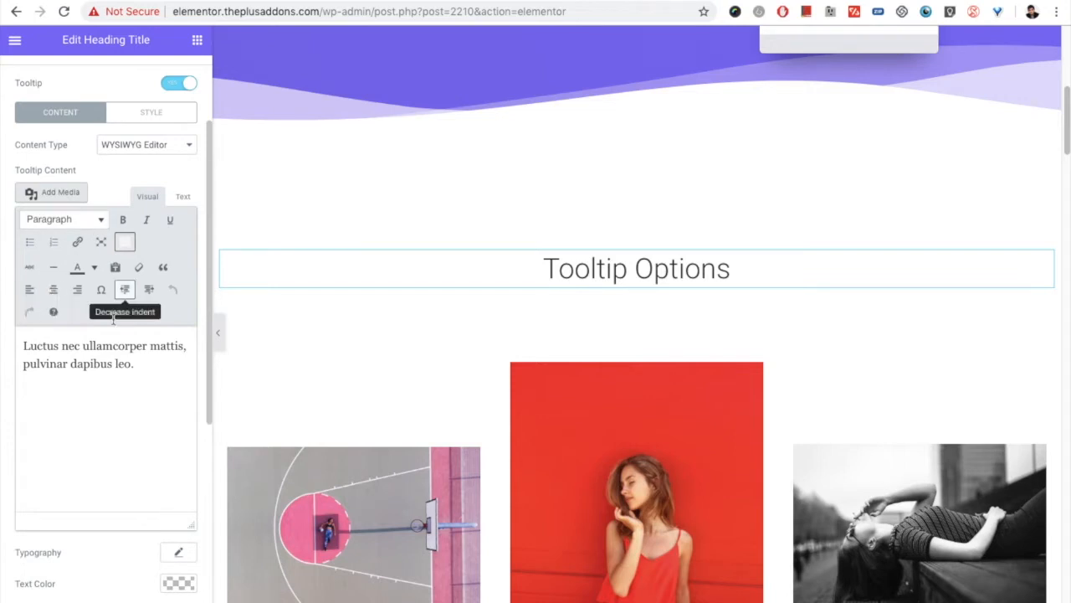
click(160, 147)
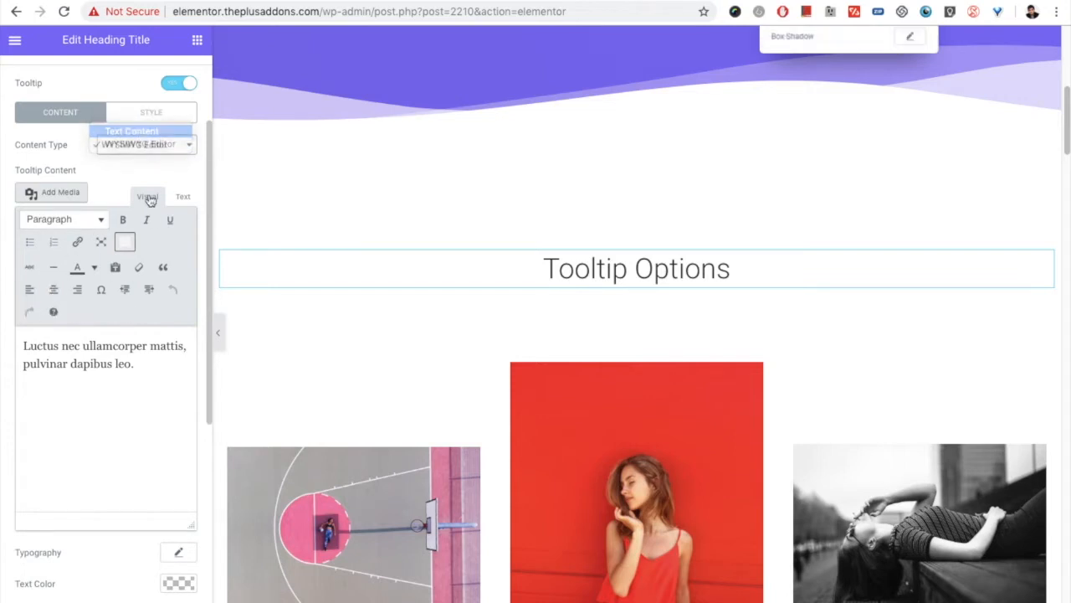
click(131, 131)
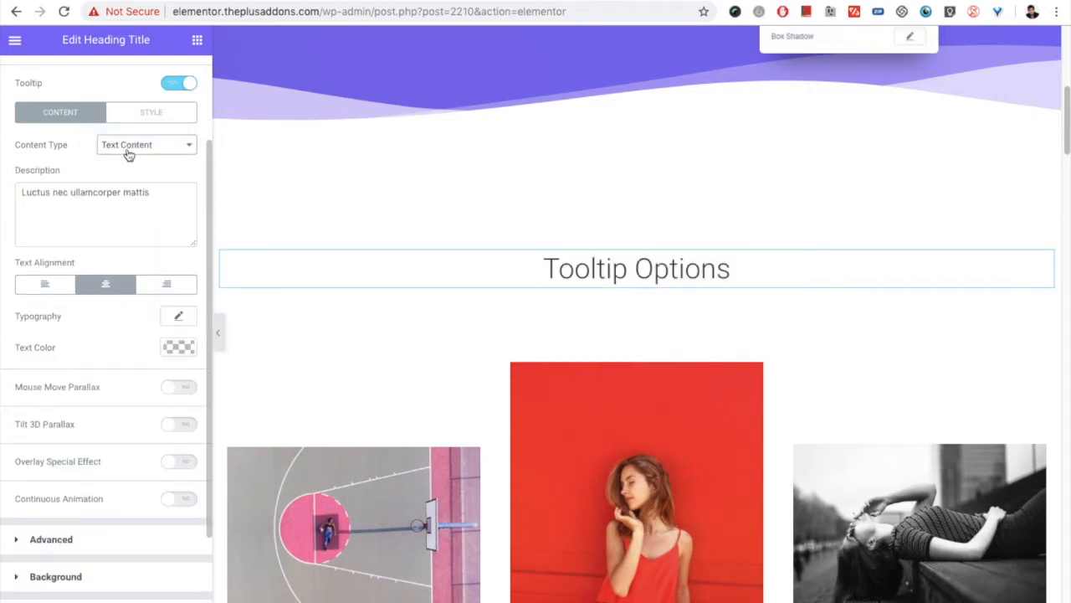
Step: Examine the tooltip's description text and the available typography settings, including the font family choices
triple_click(139, 221)
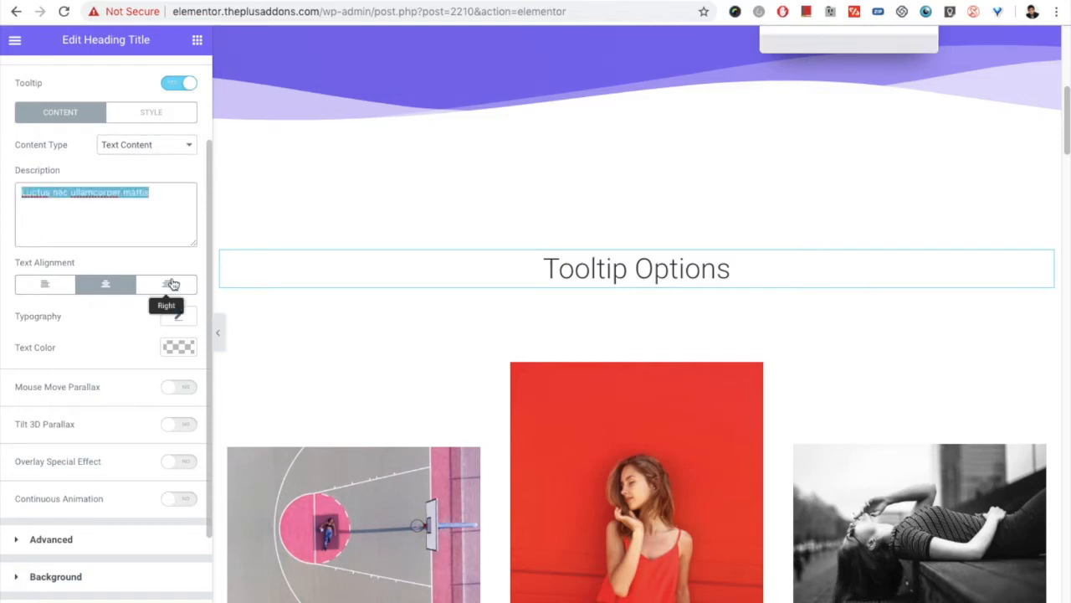
click(178, 316)
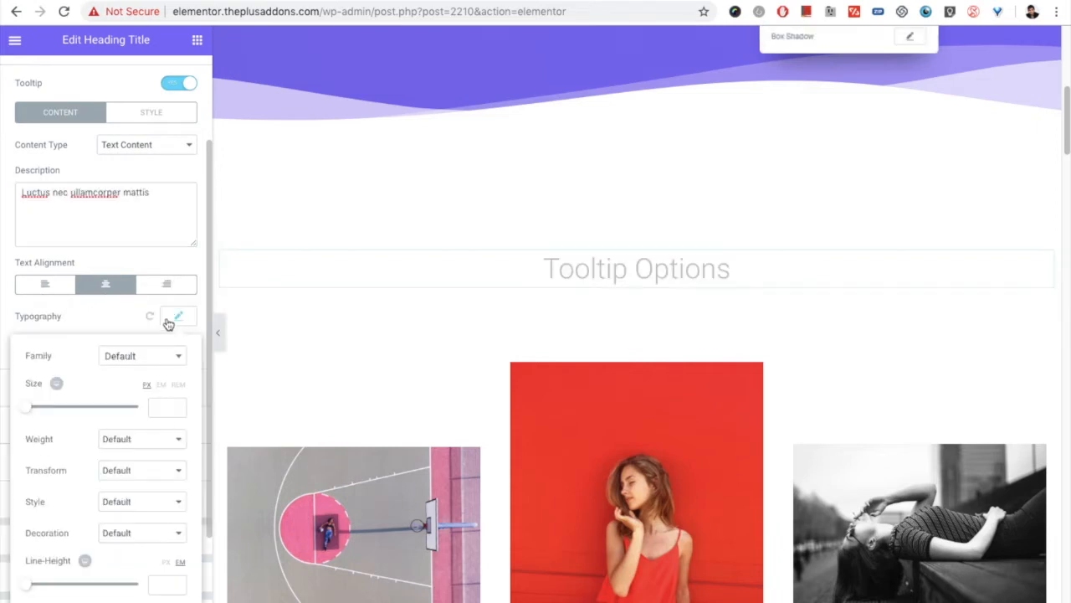
scroll(103, 419, down, 2)
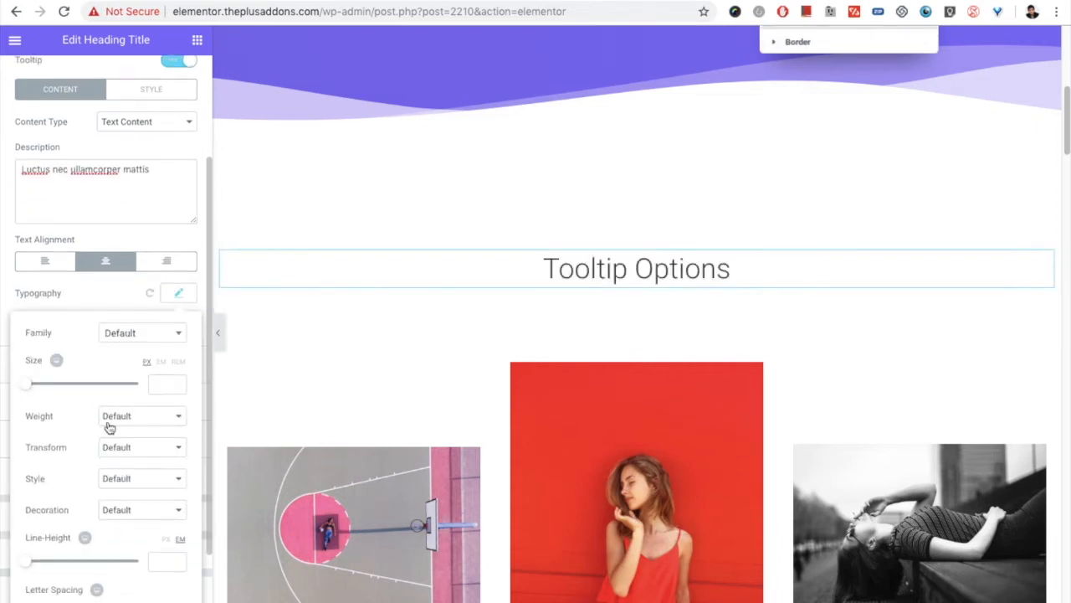
click(134, 271)
click(132, 270)
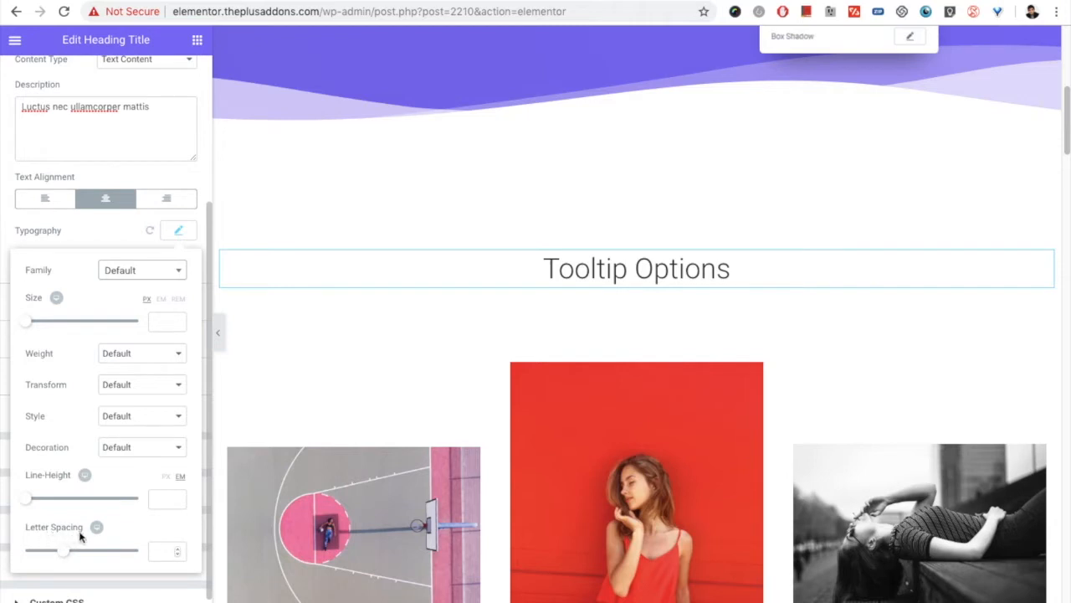
click(173, 231)
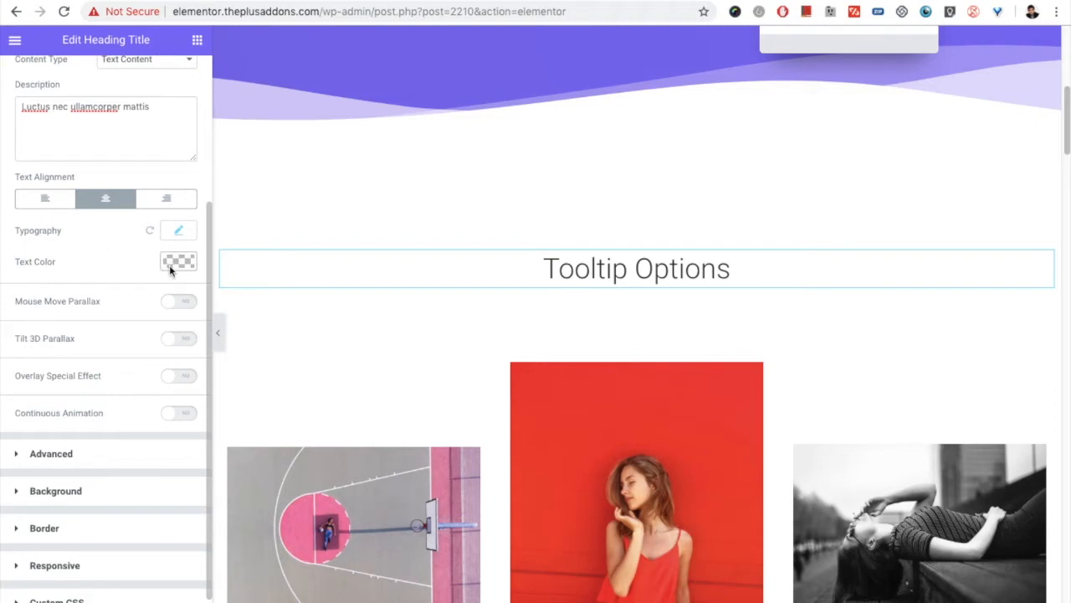
scroll(92, 291, up, 3)
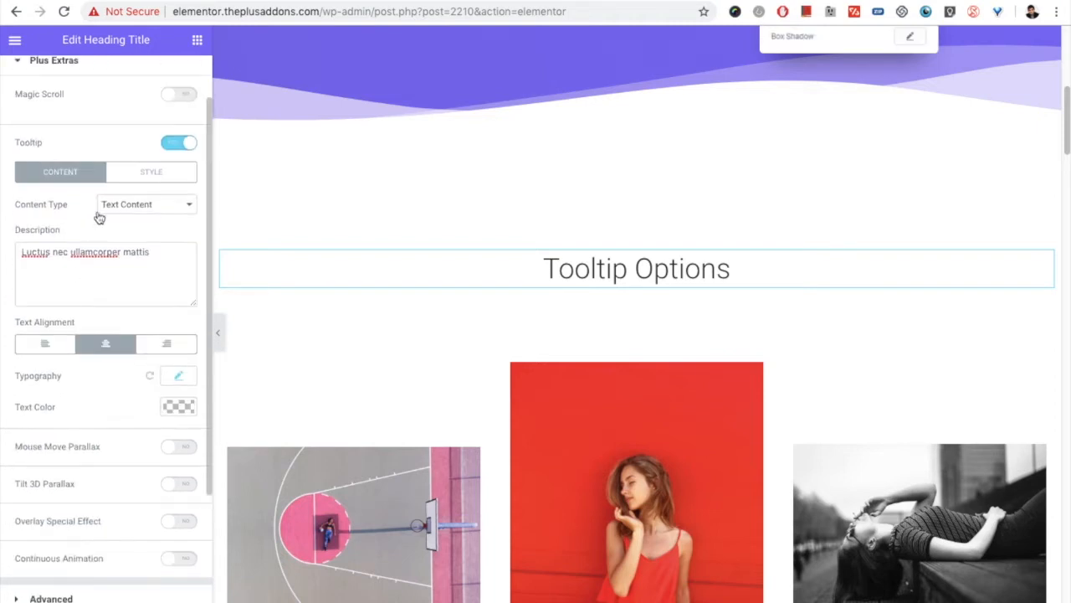
Step: Open the Tooltip Options in the tooltip's style settings and switch Tooltips Interactive off and back on
click(142, 177)
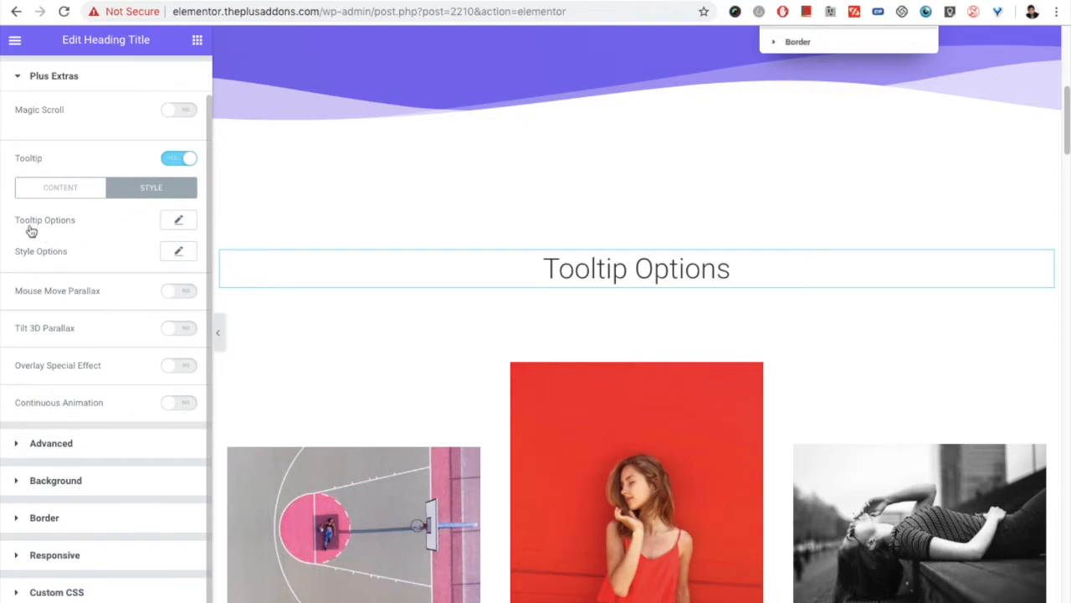
click(173, 222)
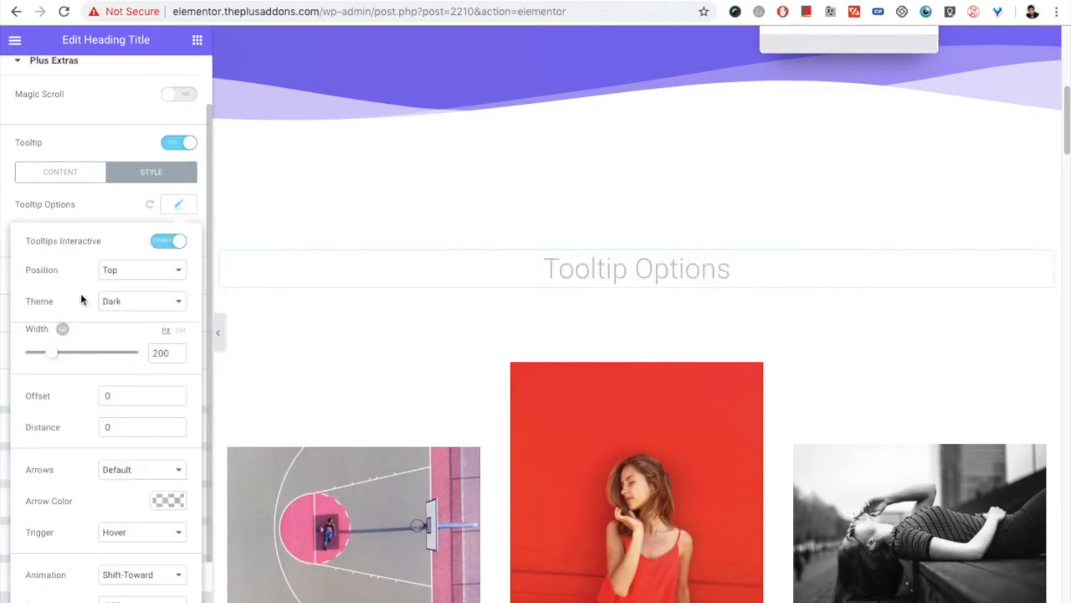
scroll(81, 297, down, 1)
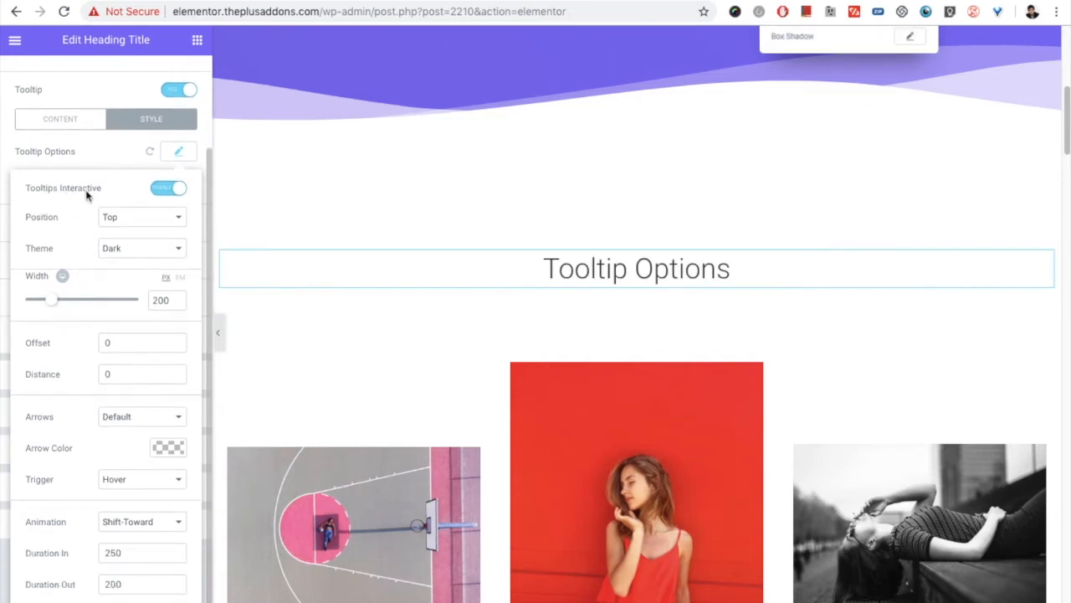
click(161, 192)
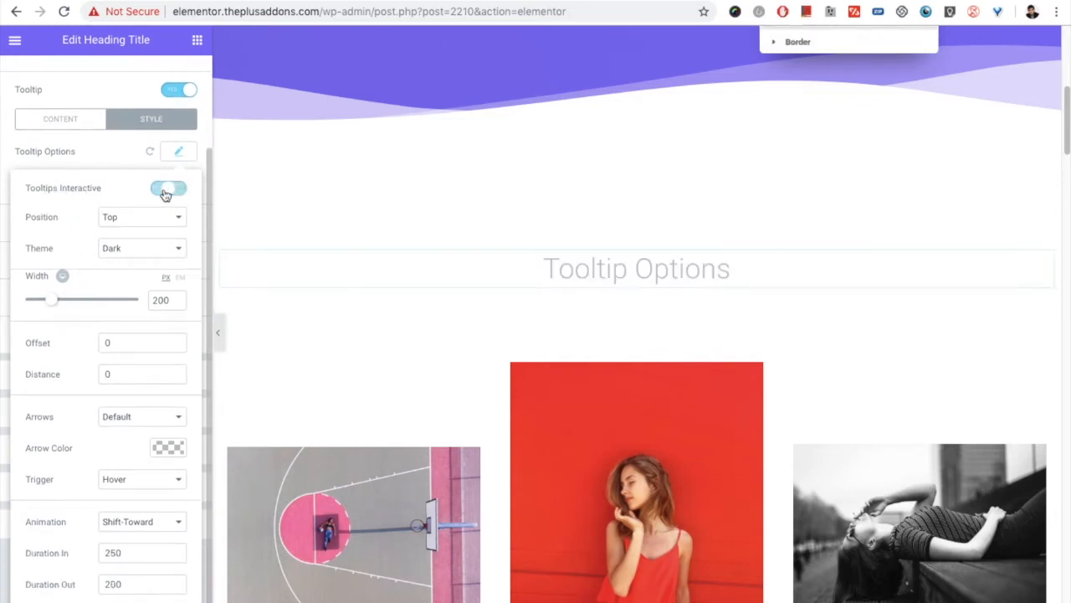
click(162, 194)
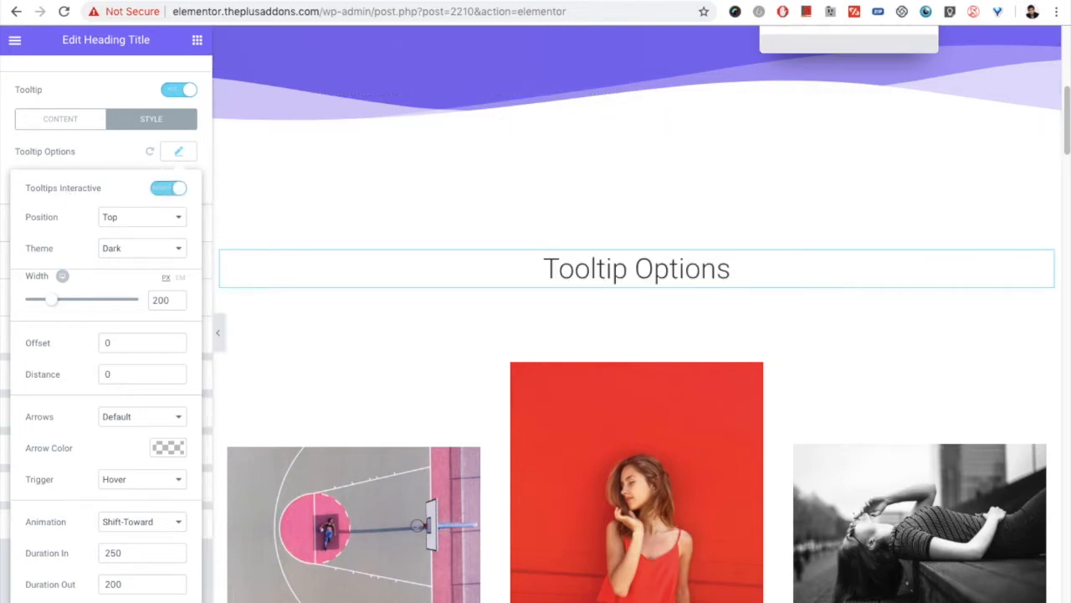
Step: Switch to the Tippy.js demo page and examine how the interactive hover and click tooltips in the Interactivity section behave
click(421, 1)
scroll(413, 359, down, 20)
scroll(412, 361, down, 10)
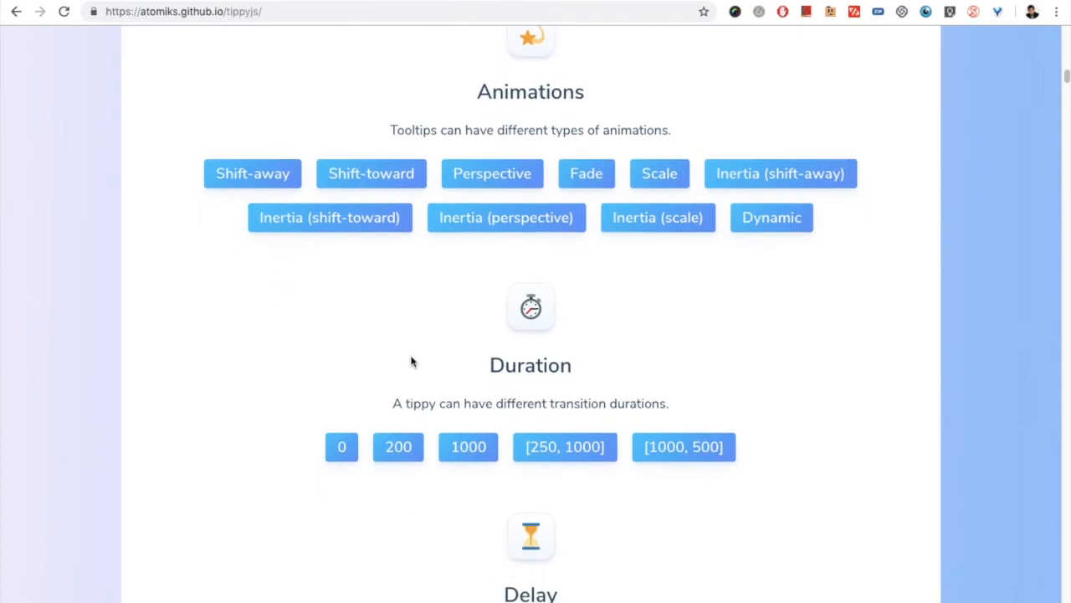
scroll(411, 361, down, 12)
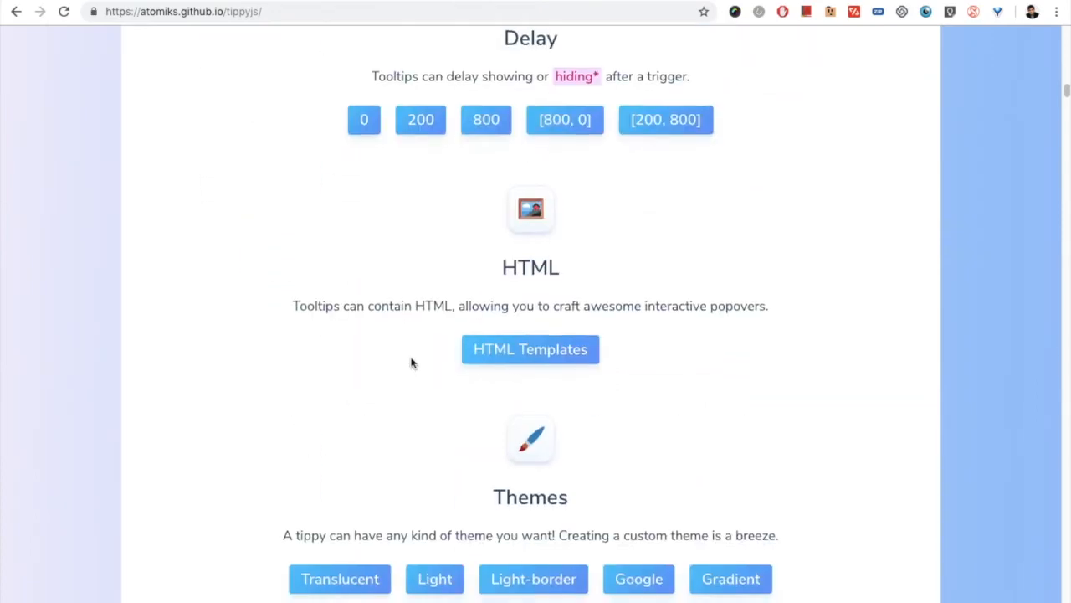
scroll(411, 361, up, 15)
scroll(411, 362, up, 16)
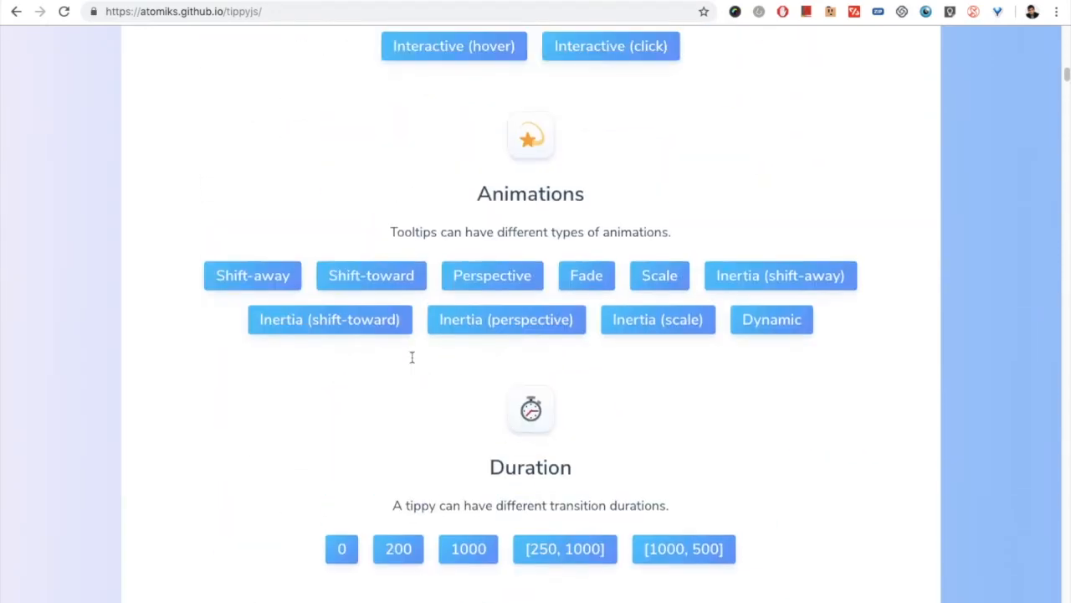
mouse_move(431, 338)
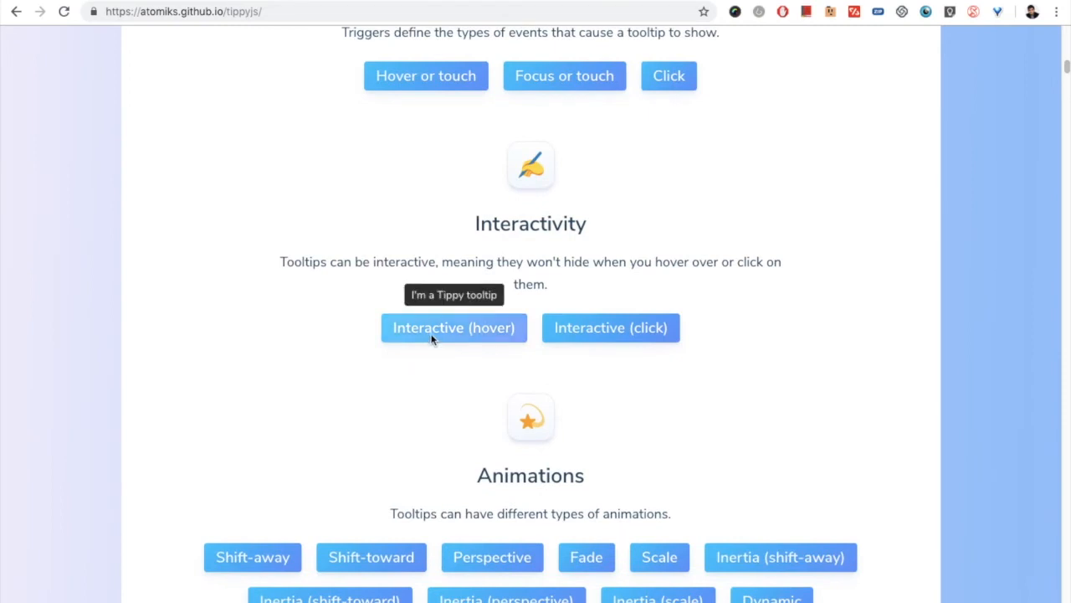
triple_click(440, 295)
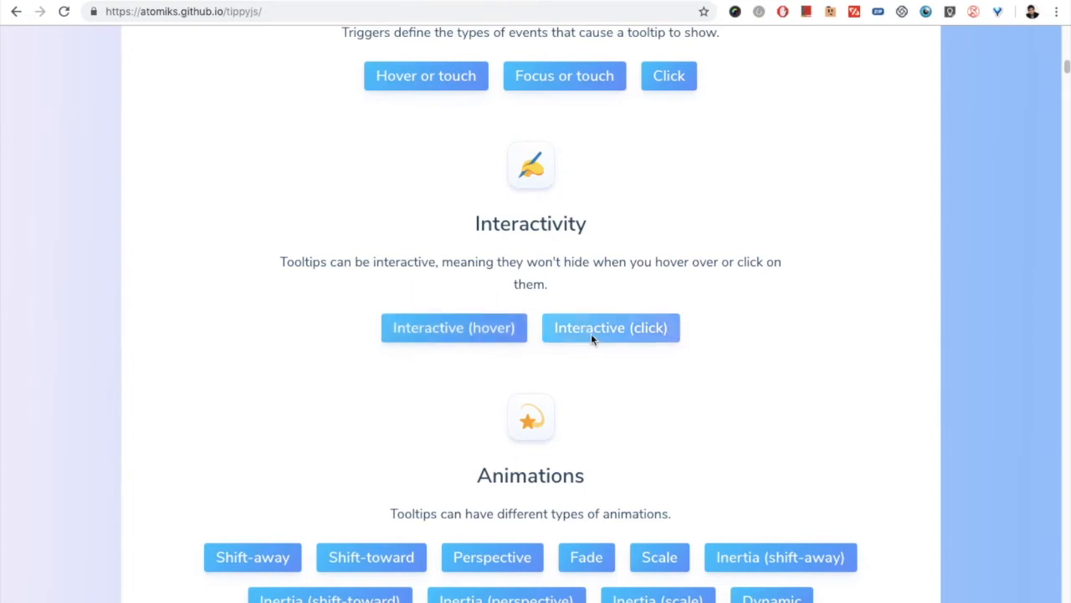
scroll(443, 240, up, 1)
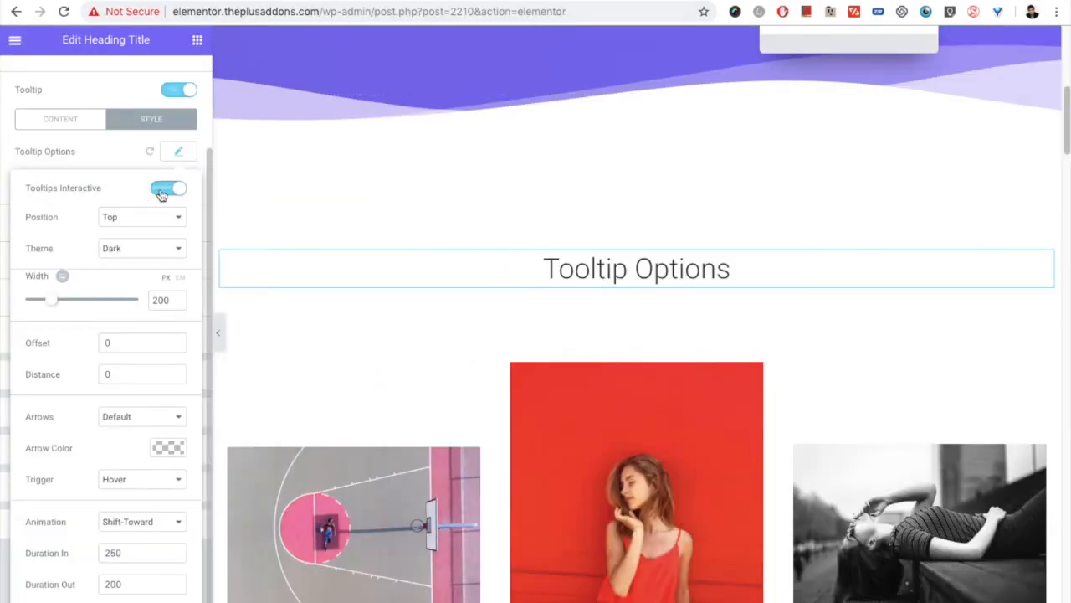
Step: Review the tooltip's Position choices, keeping Top, and compare them with the Placement samples on the Tippy.js demo page
click(115, 218)
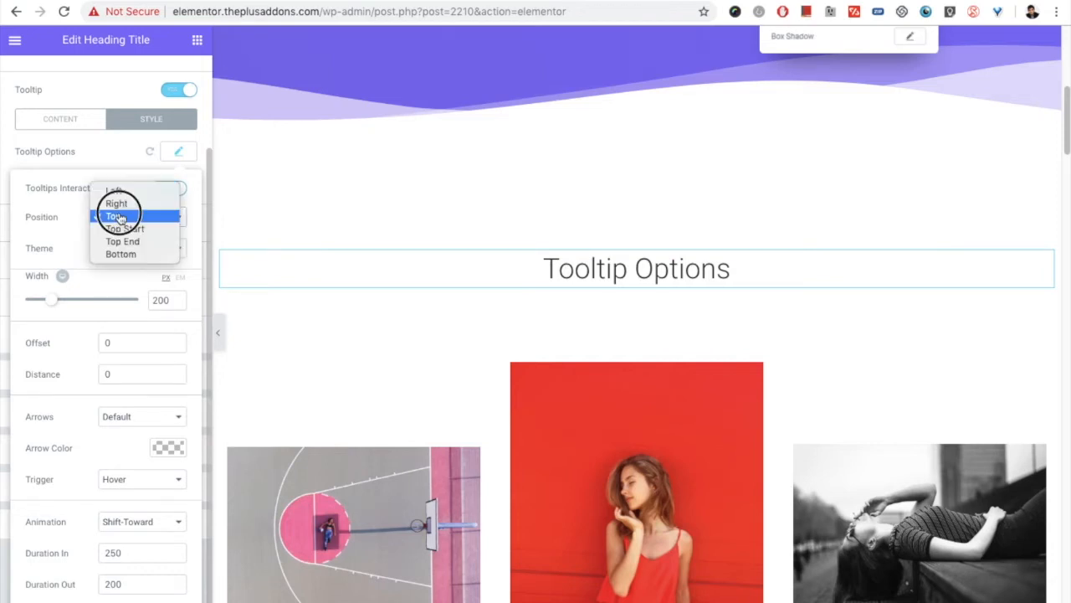
click(117, 216)
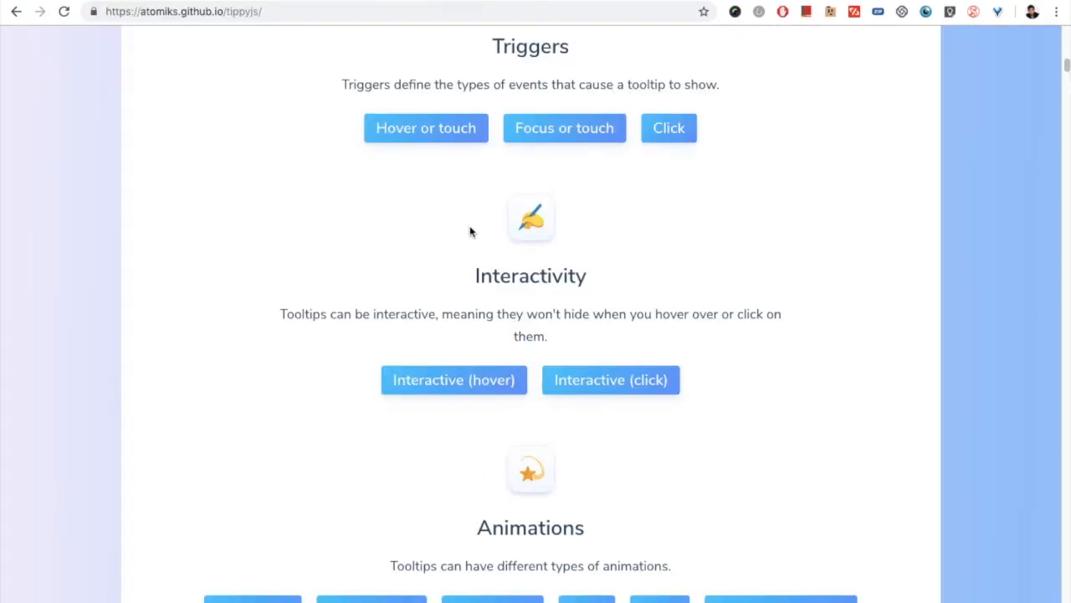
scroll(471, 232, up, 10)
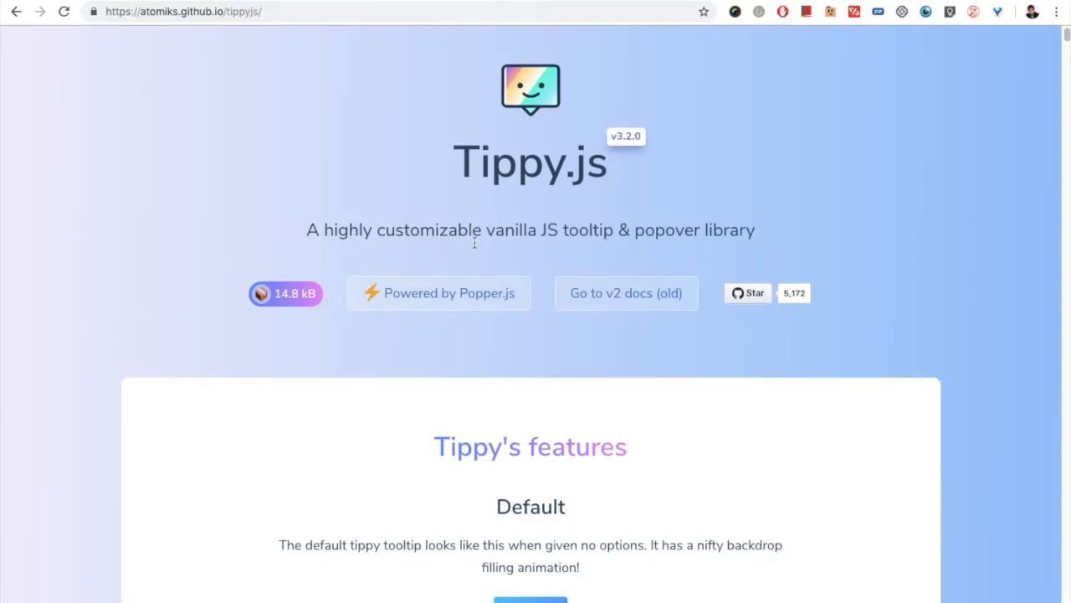
scroll(432, 408, down, 13)
scroll(433, 408, up, 3)
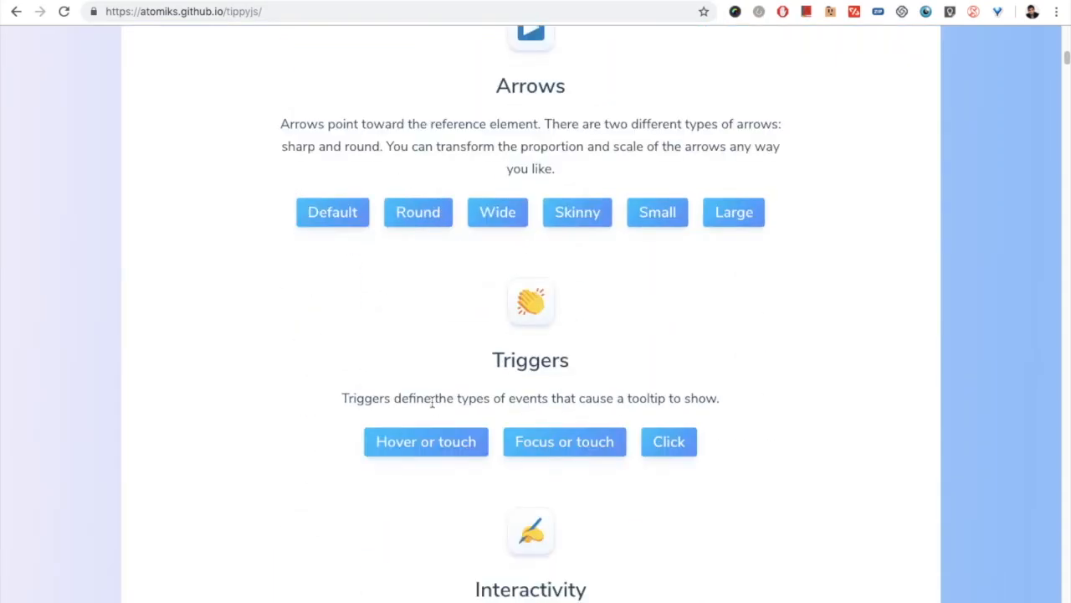
scroll(426, 372, down, 1)
scroll(418, 393, down, 9)
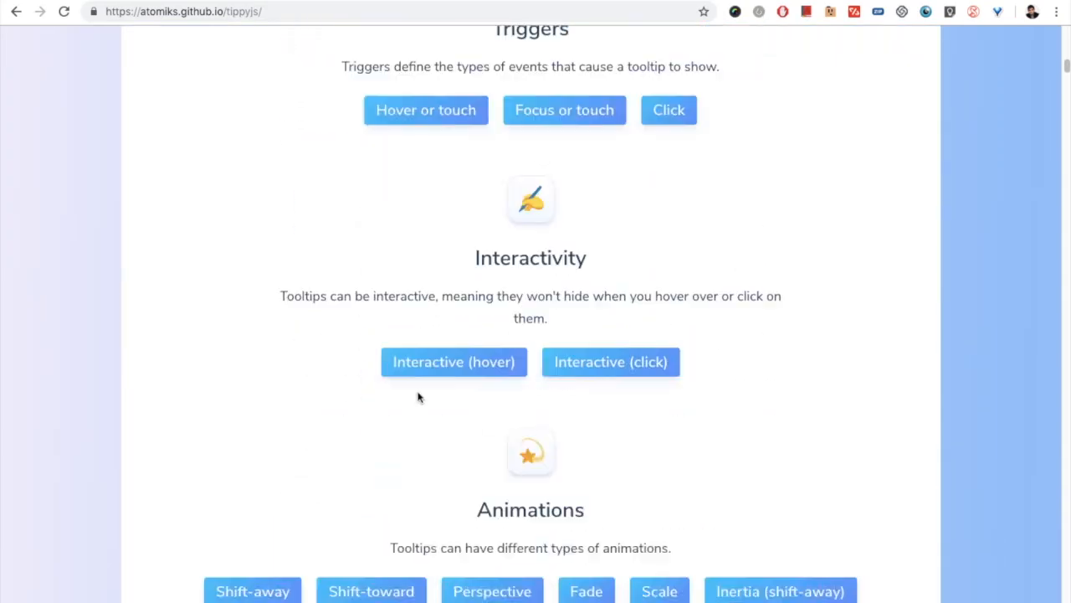
scroll(388, 339, down, 3)
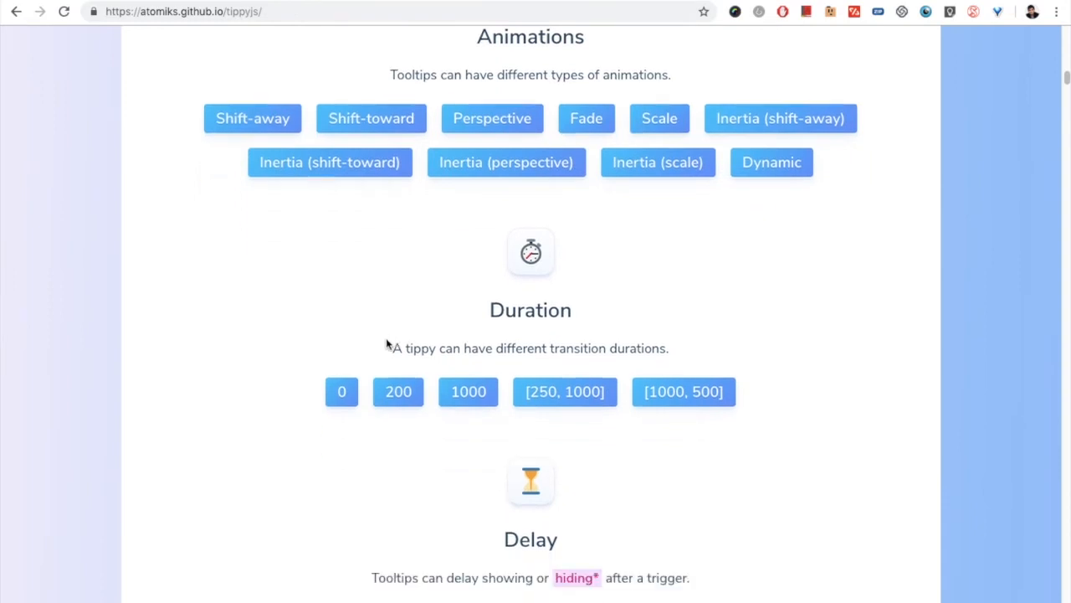
scroll(390, 353, down, 5)
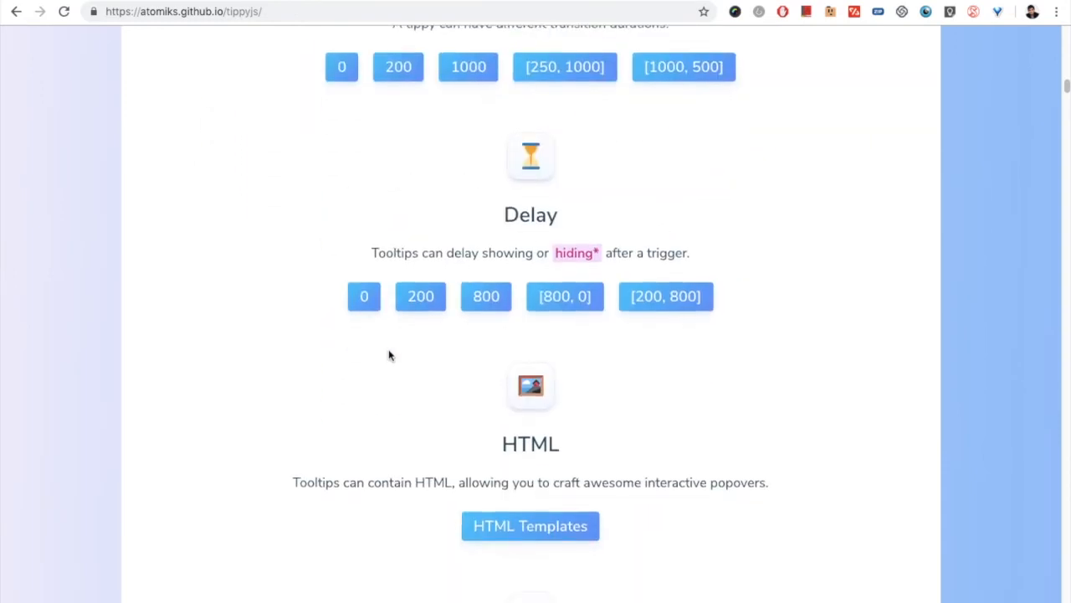
scroll(393, 355, down, 2)
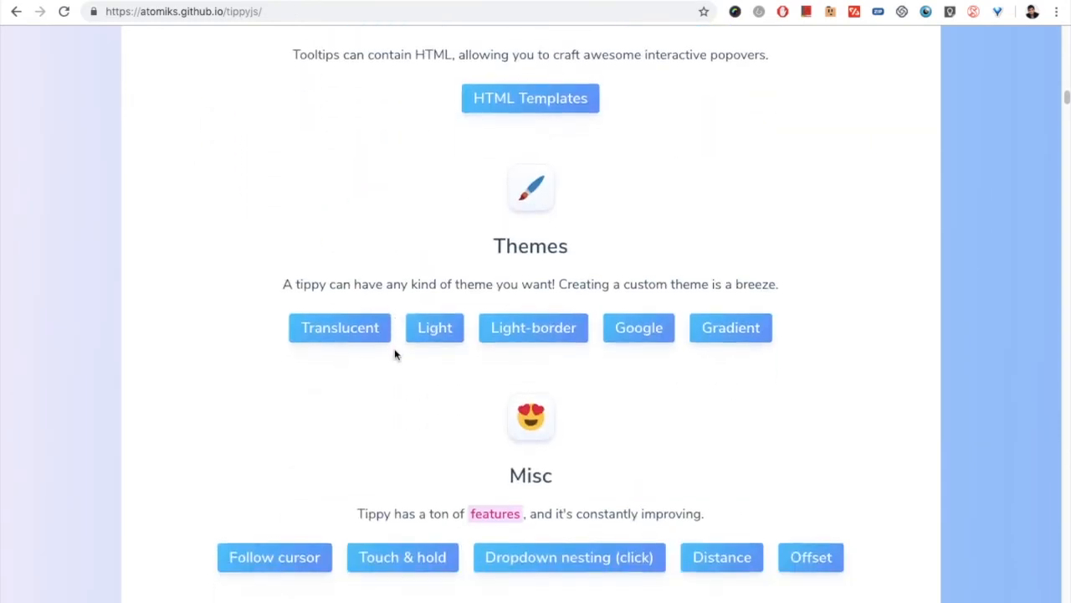
scroll(394, 347, up, 5)
scroll(392, 335, up, 15)
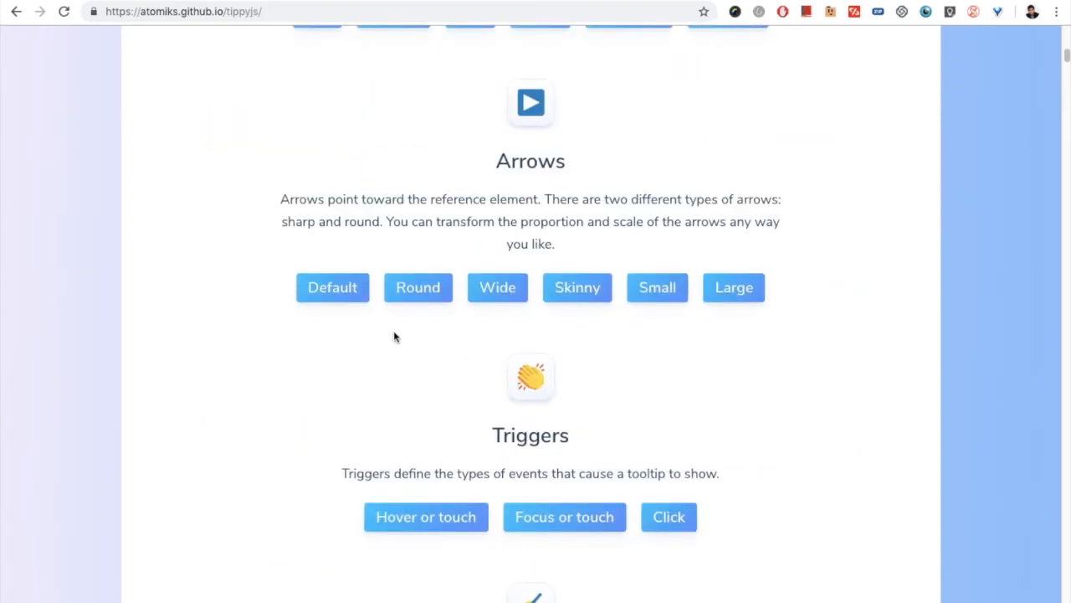
scroll(395, 337, up, 3)
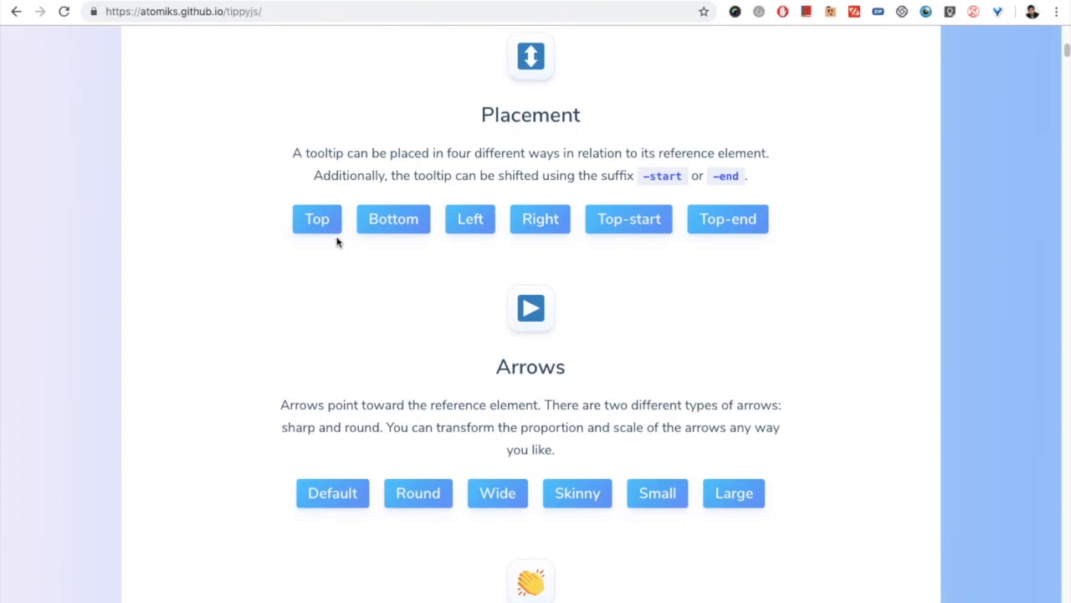
mouse_move(482, 220)
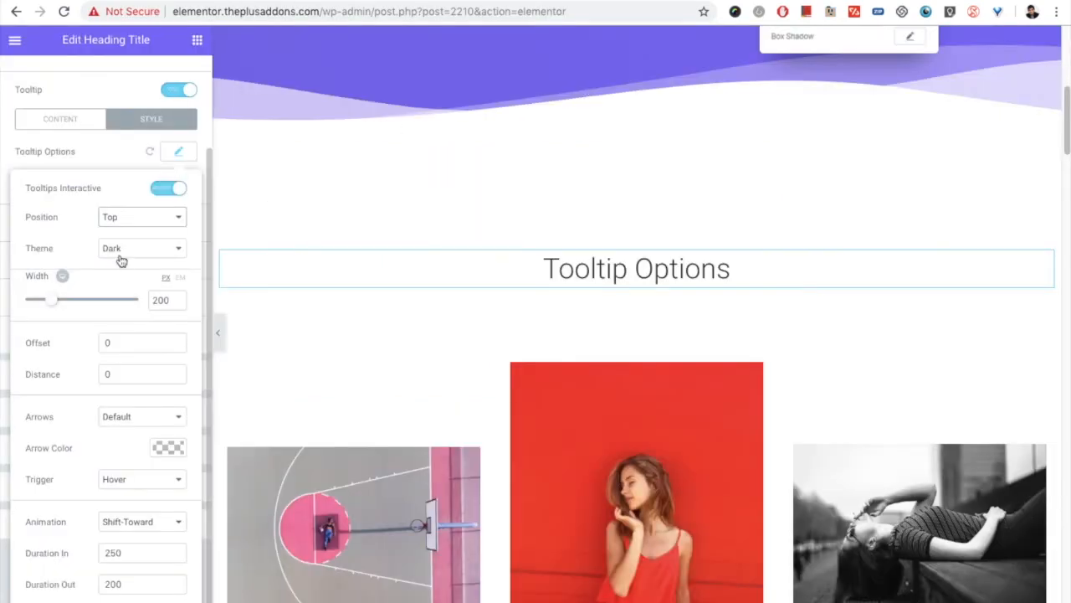
Step: Return to the Elementor editor, review the tooltip's Theme choices, keeping Dark, and check the responsive Width setting
click(119, 254)
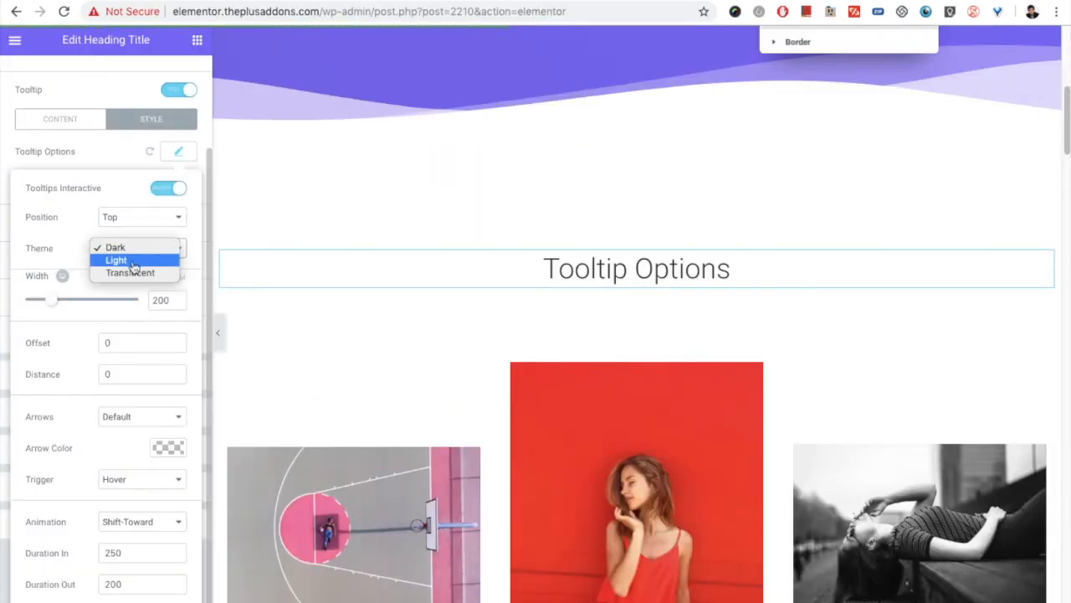
click(131, 247)
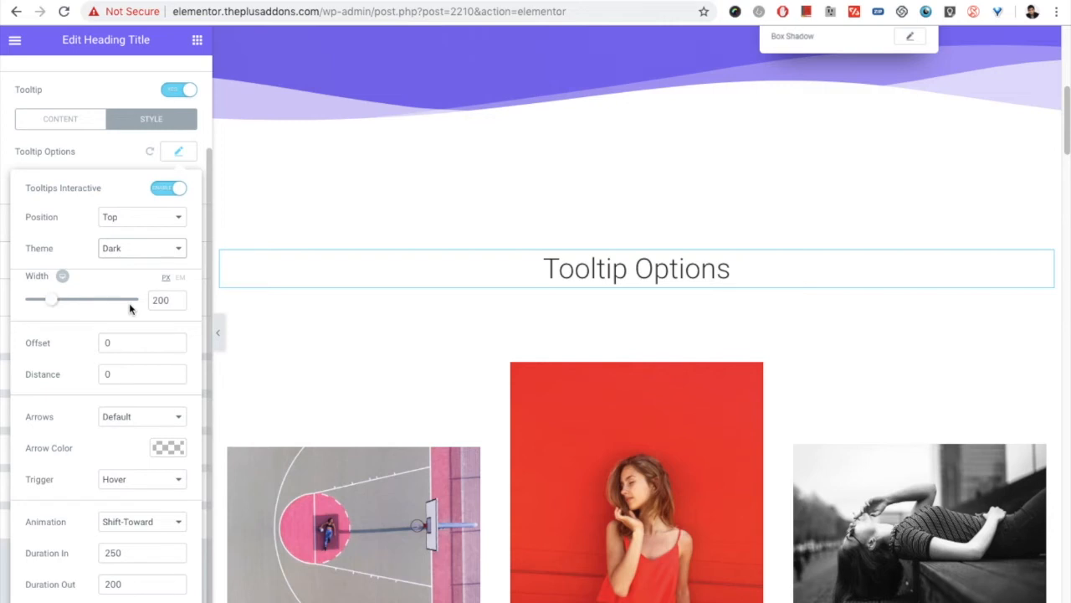
mouse_move(62, 276)
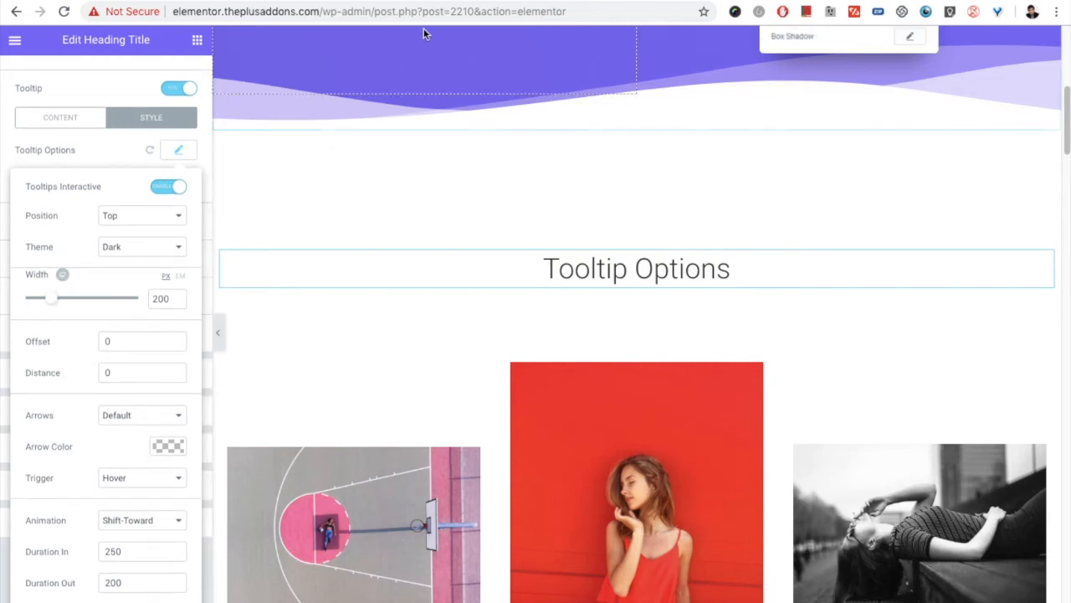
Step: Switch to the Tippy.js demo page and examine how the Distance and Offset tooltips in the Misc section behave
click(432, 1)
scroll(503, 311, down, 4)
scroll(502, 310, down, 5)
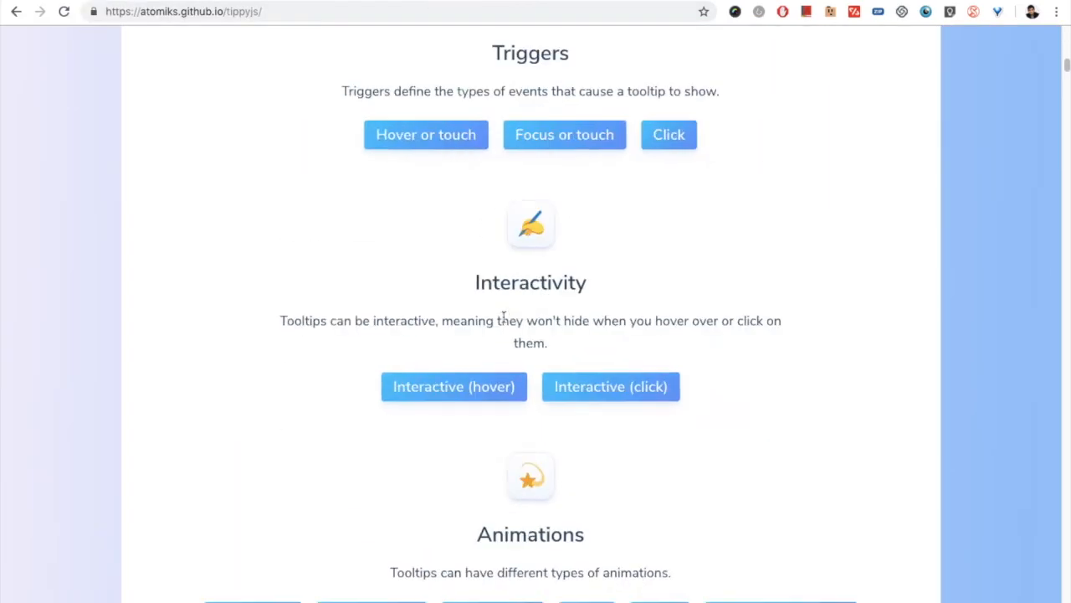
scroll(511, 337, down, 8)
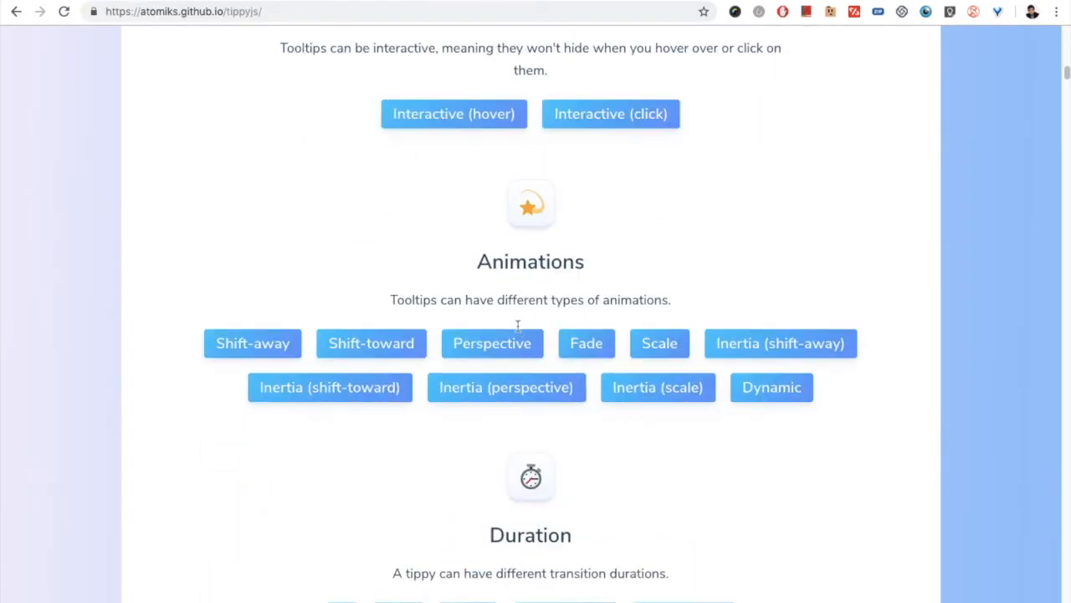
scroll(530, 352, down, 8)
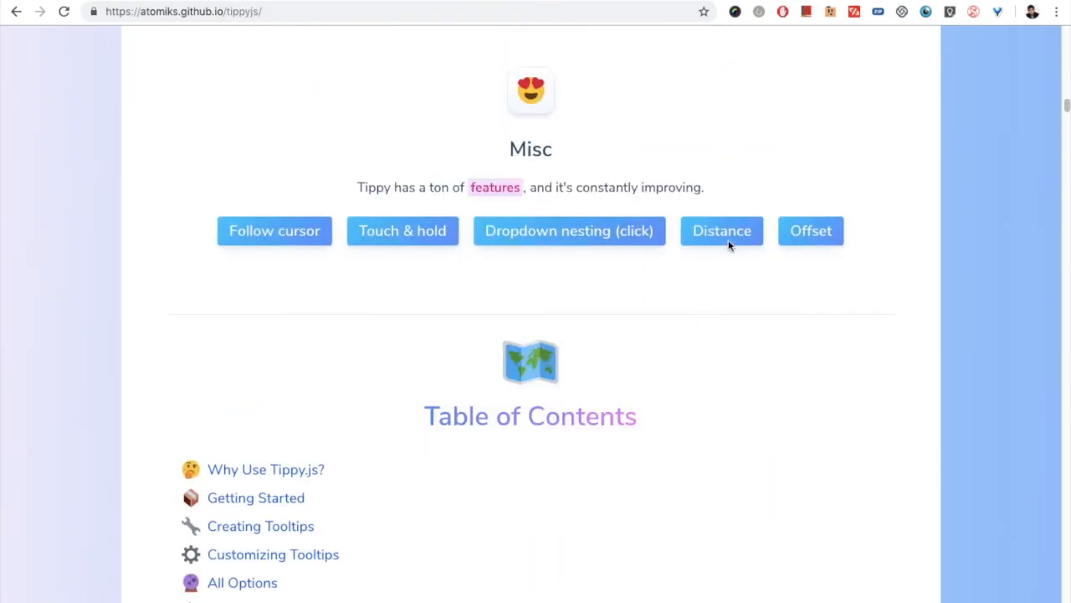
mouse_move(719, 229)
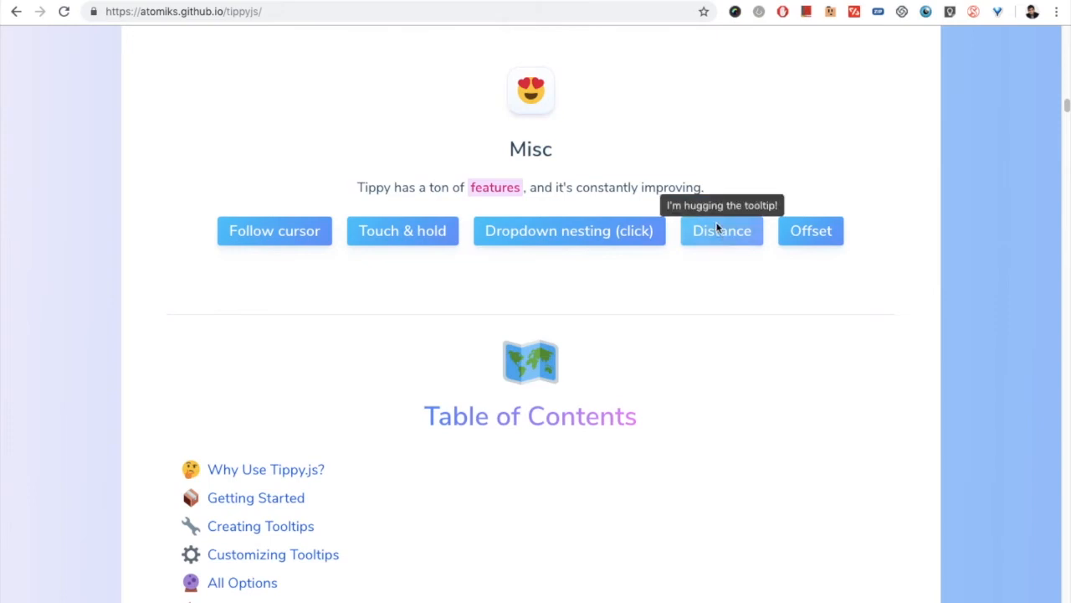
mouse_move(816, 235)
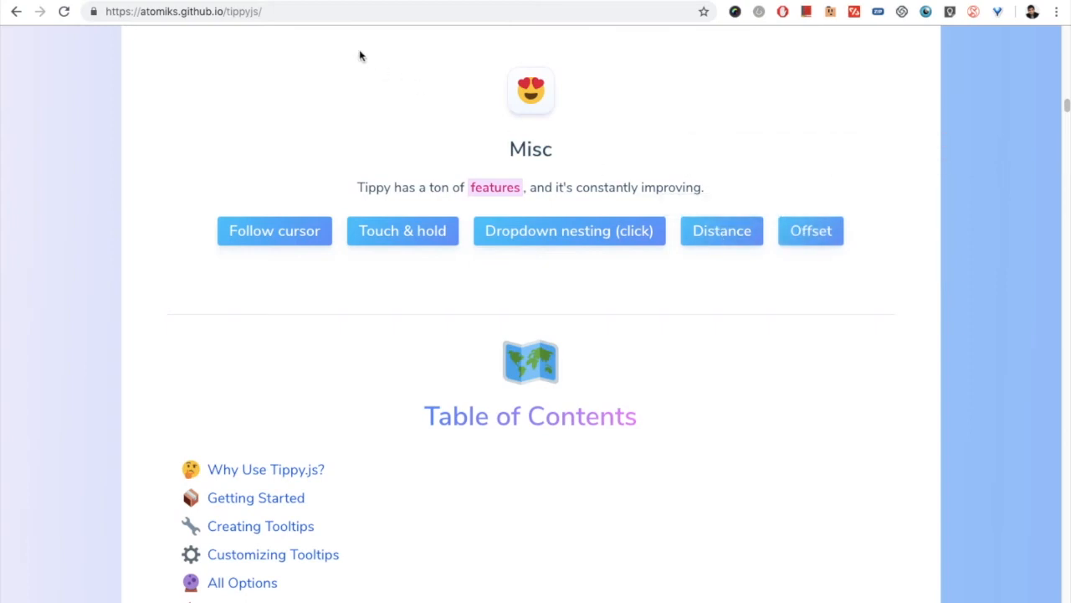
Step: Switch back to the Elementor editor and review the tooltip's Arrows choices, keeping Default
click(255, 2)
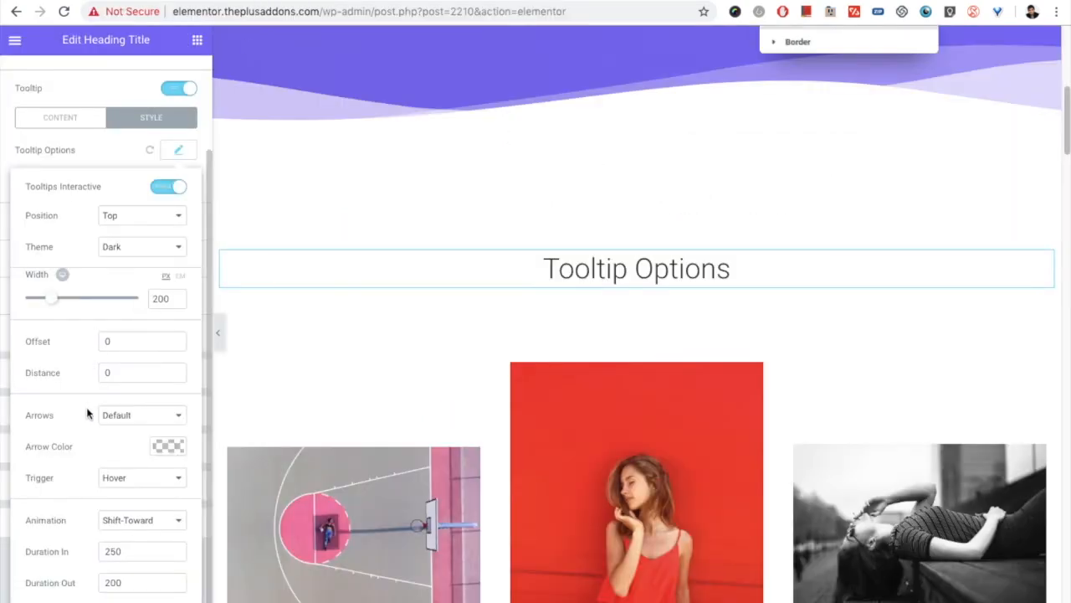
click(117, 417)
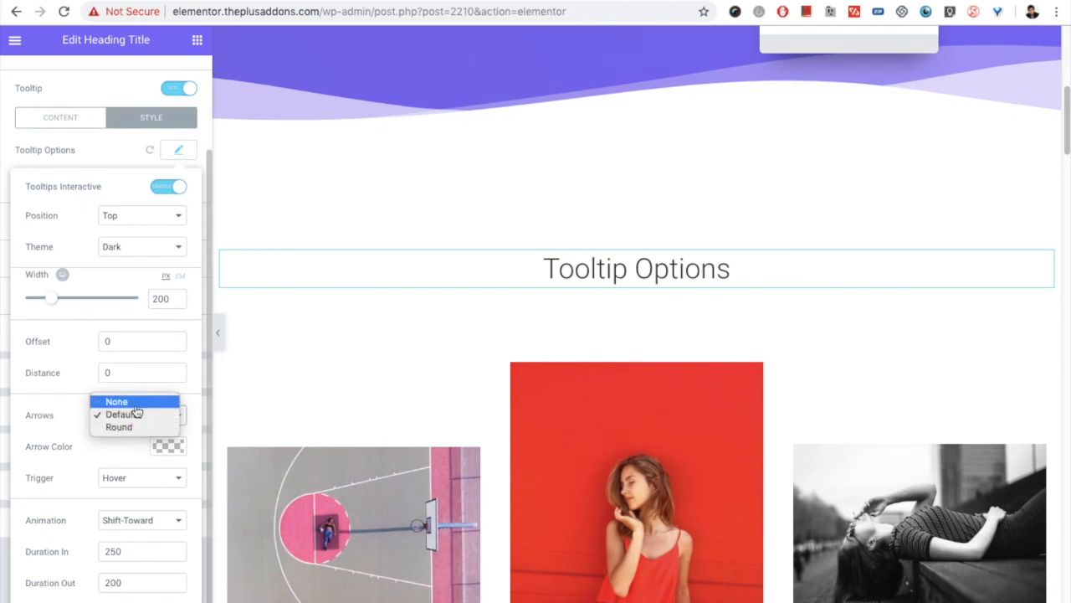
click(125, 414)
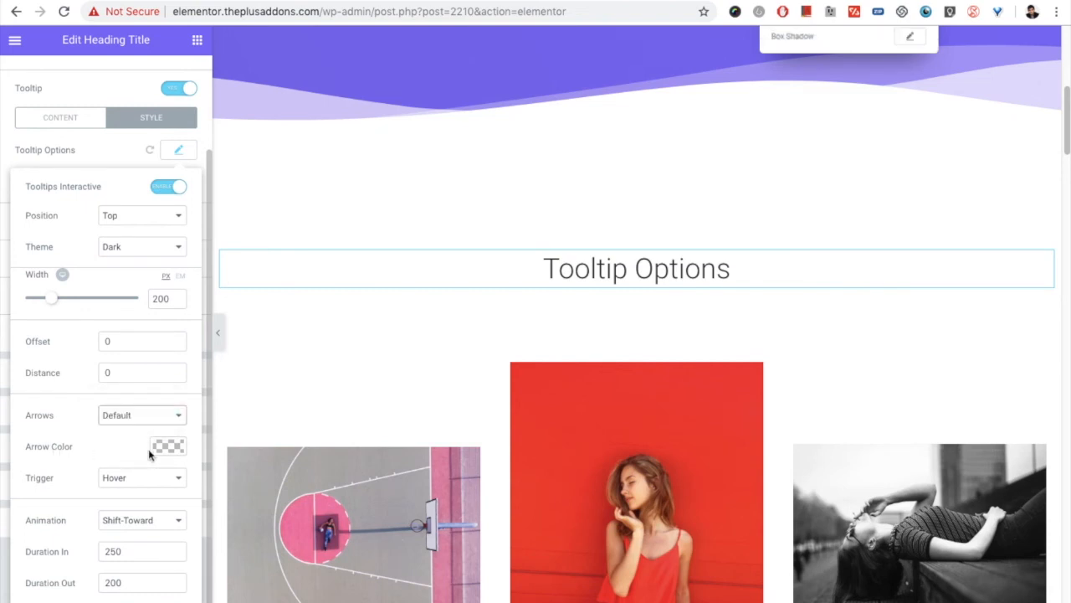
Step: Set the tooltip's Trigger to Click and review the Animation choices, keeping Shift-Toward
click(136, 479)
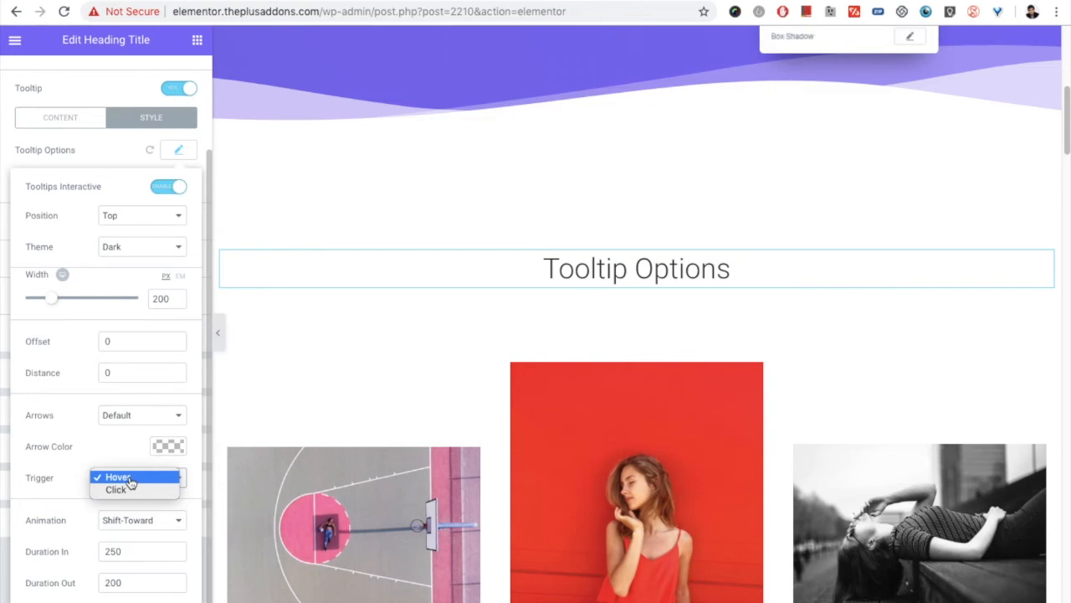
click(124, 490)
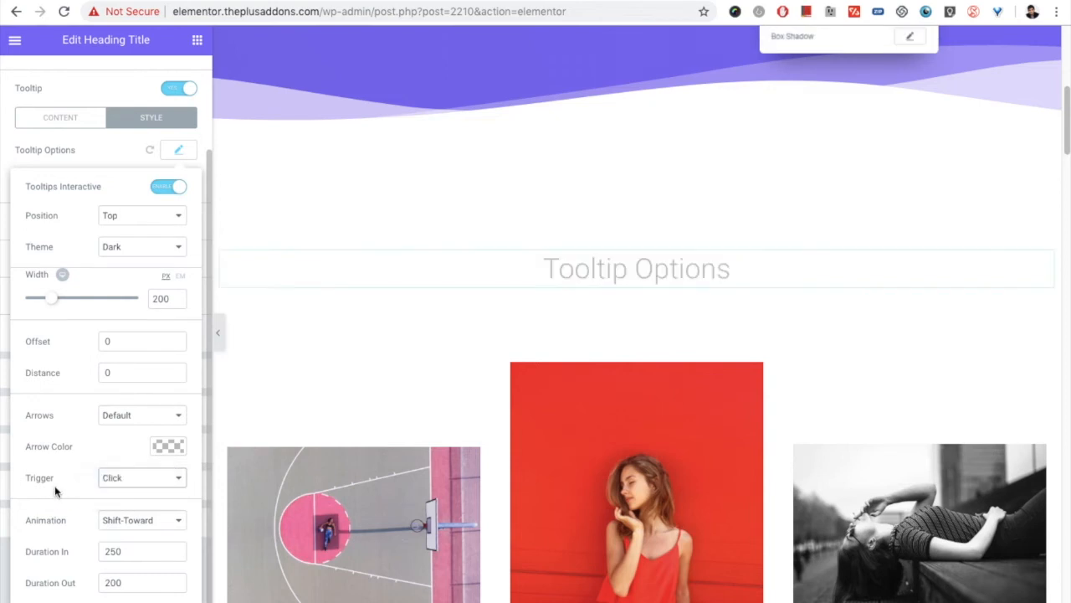
click(134, 522)
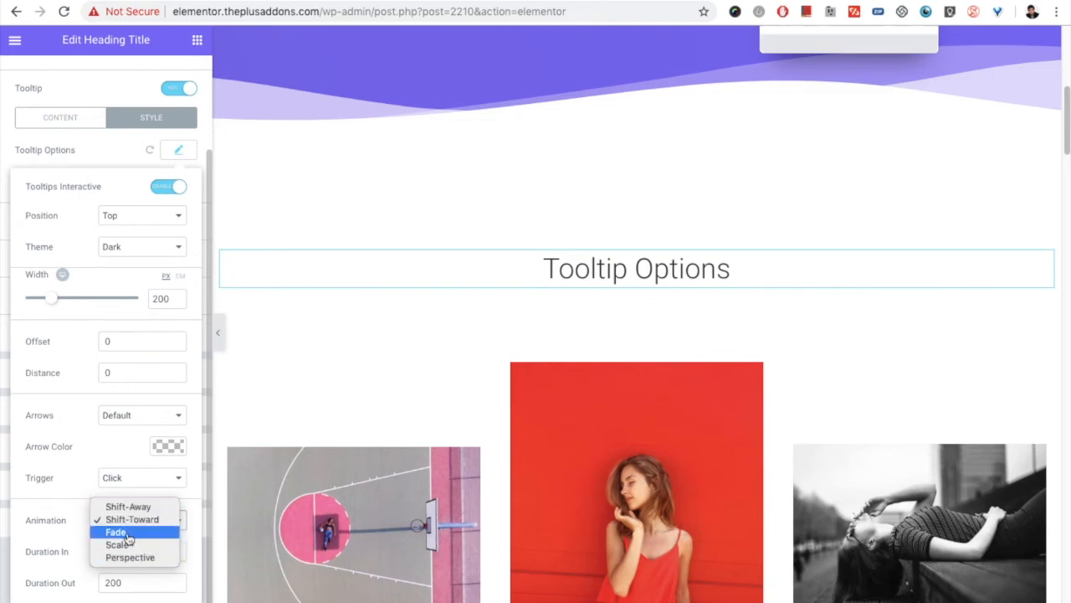
click(37, 539)
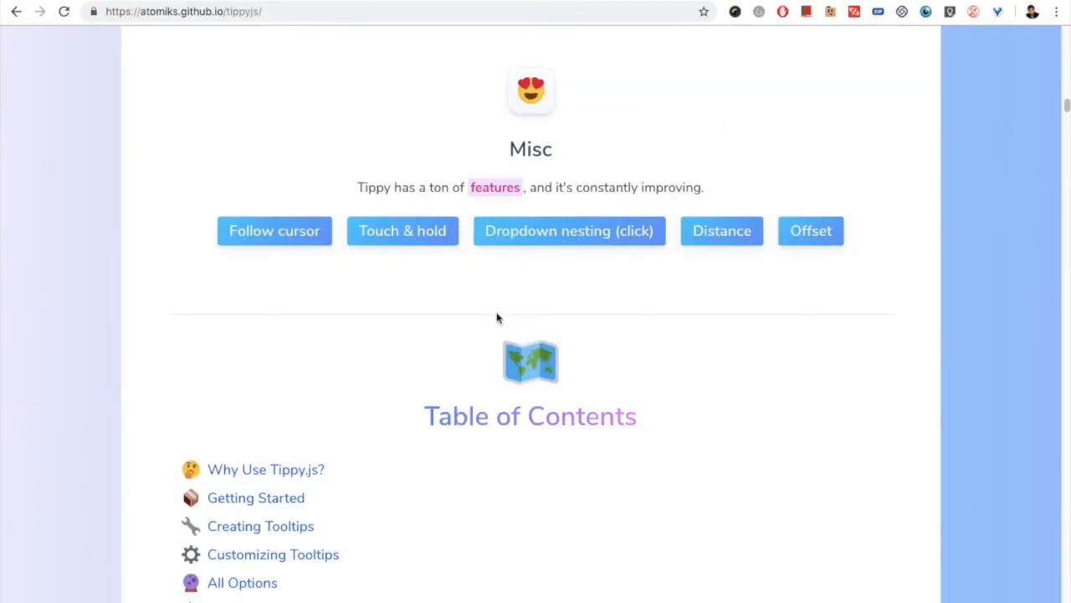
Step: On the Tippy.js demo page, compare how the tooltips with different transition times in the Duration section behave
scroll(494, 331, up, 10)
scroll(489, 339, up, 2)
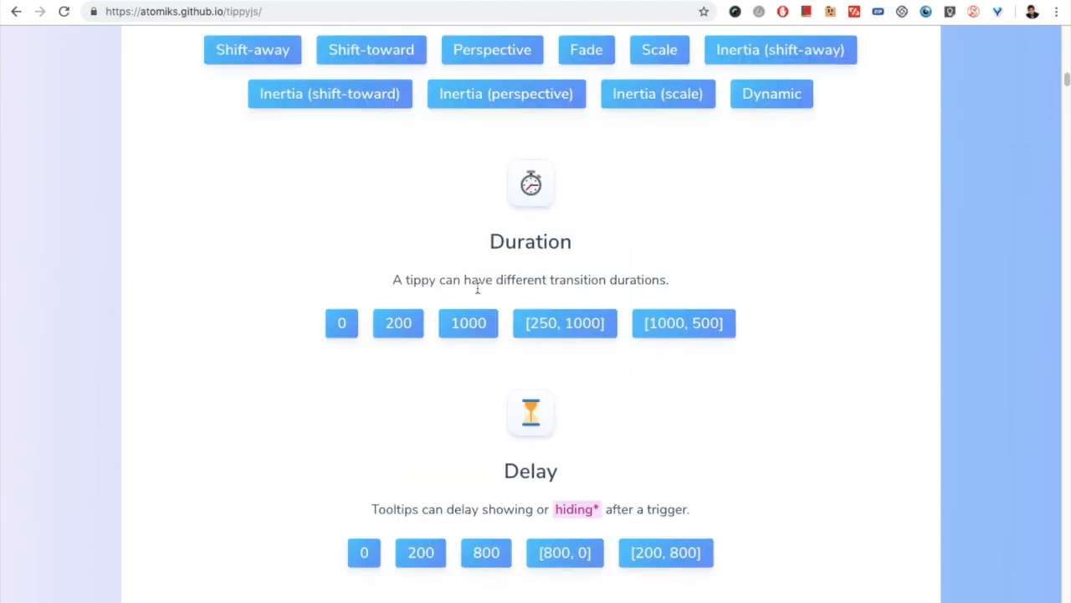
mouse_move(399, 333)
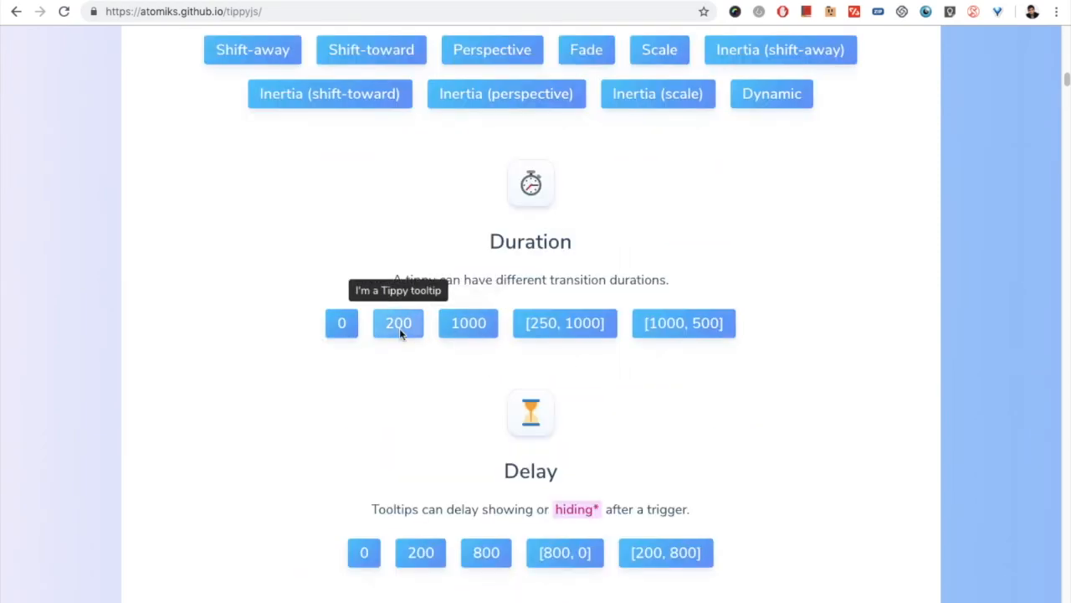
mouse_move(355, 330)
mouse_move(454, 328)
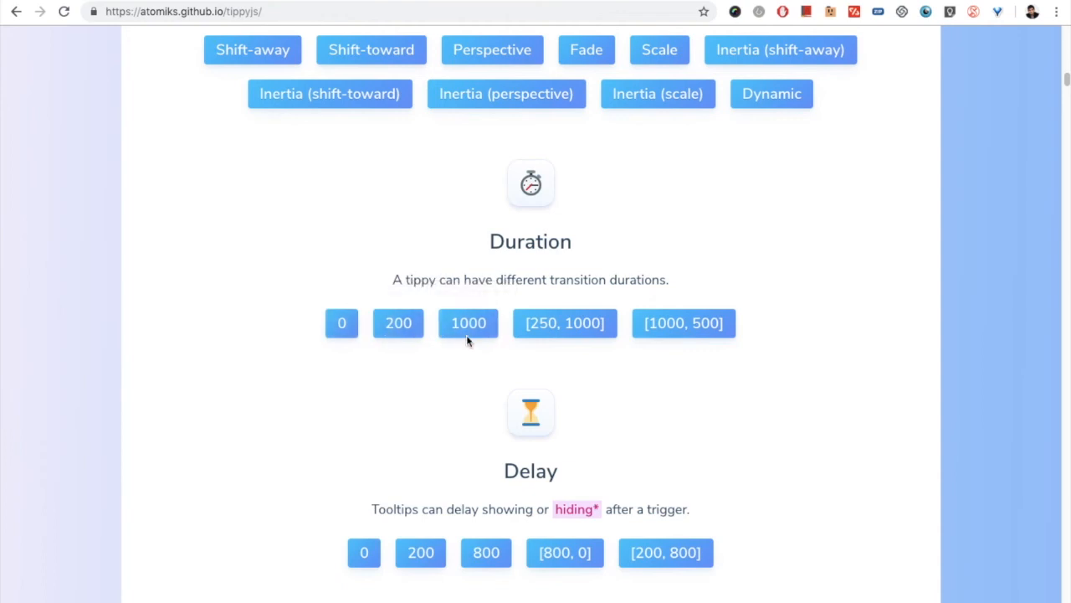
mouse_move(570, 321)
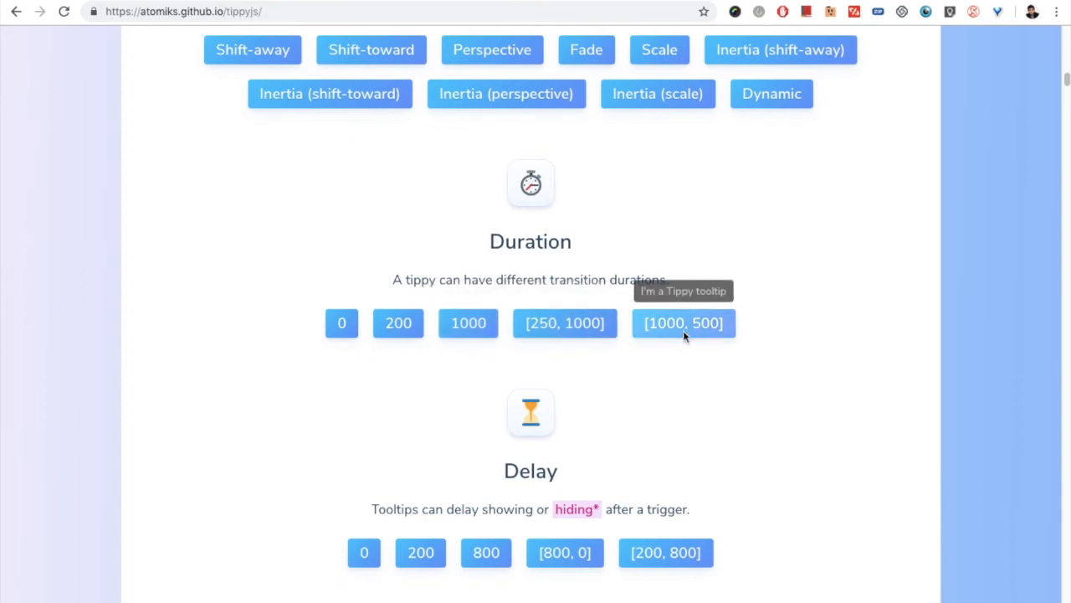
Step: Return to the Elementor editor, close the Tooltip Options and open the tooltip's Style Options
click(224, 0)
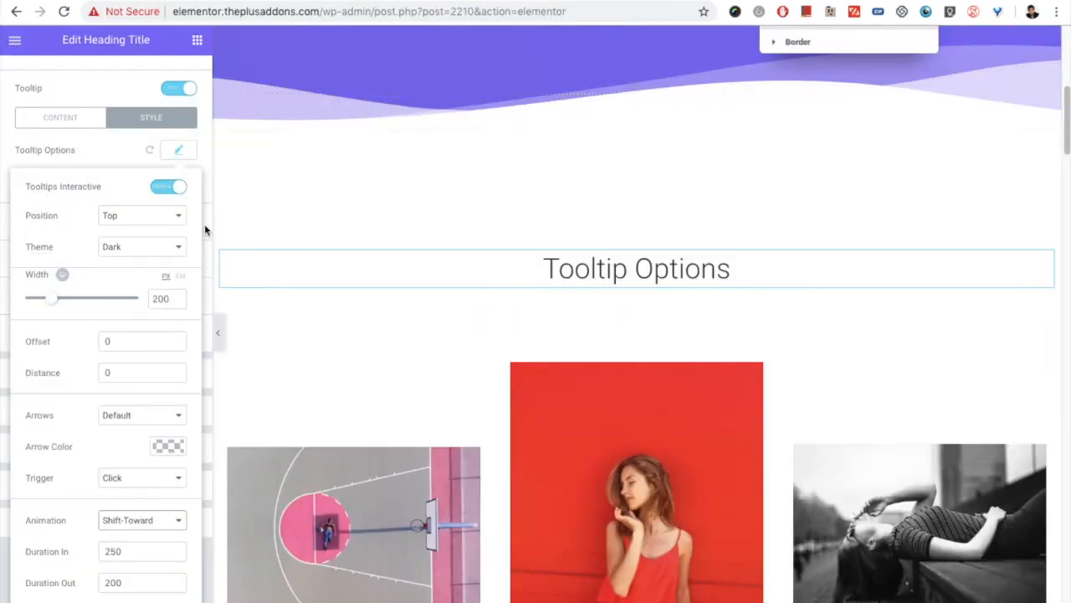
click(178, 152)
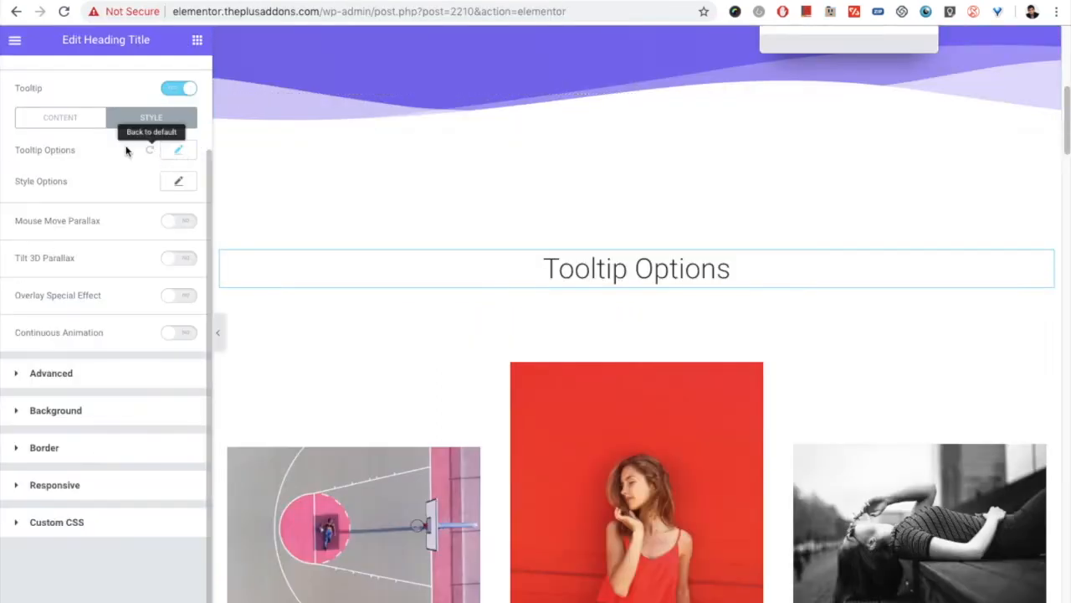
click(178, 182)
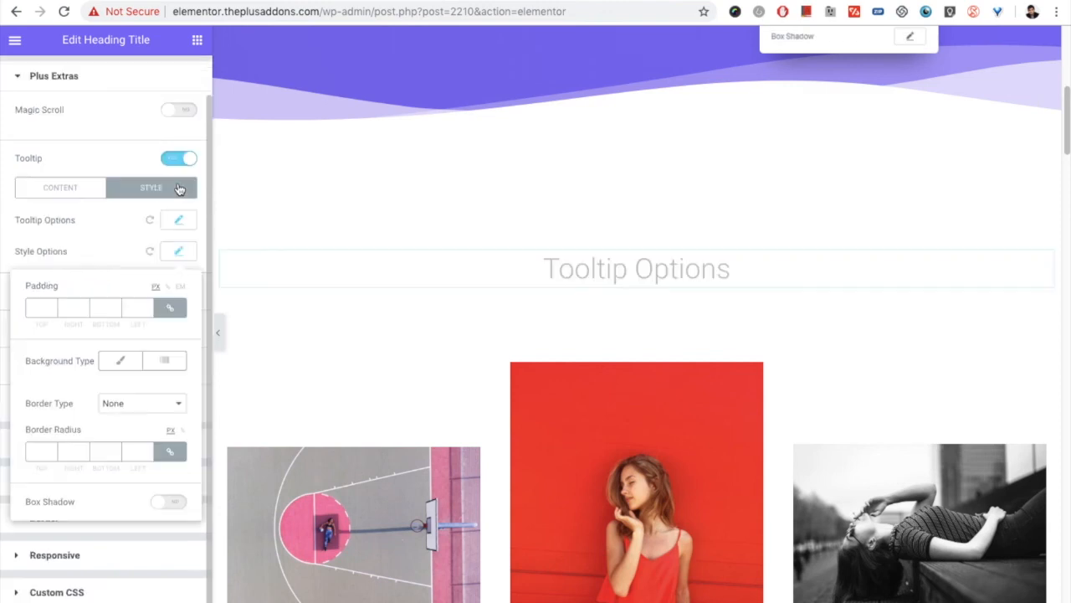
Step: Review the tooltip's Padding fields and Border Type choices in the Style Options, keeping the border at None
click(35, 309)
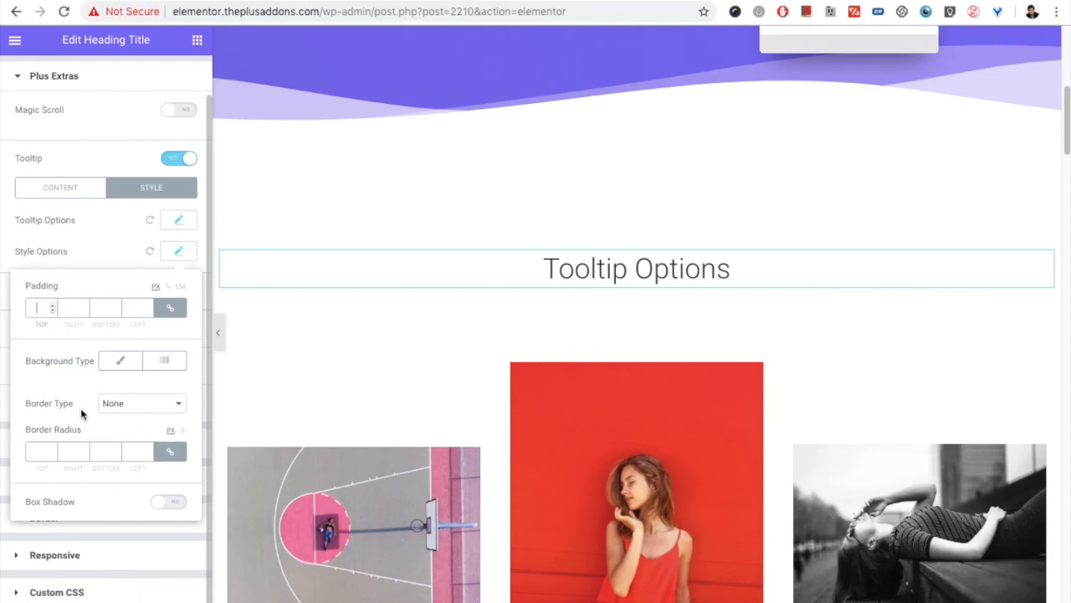
click(153, 406)
click(136, 405)
click(134, 406)
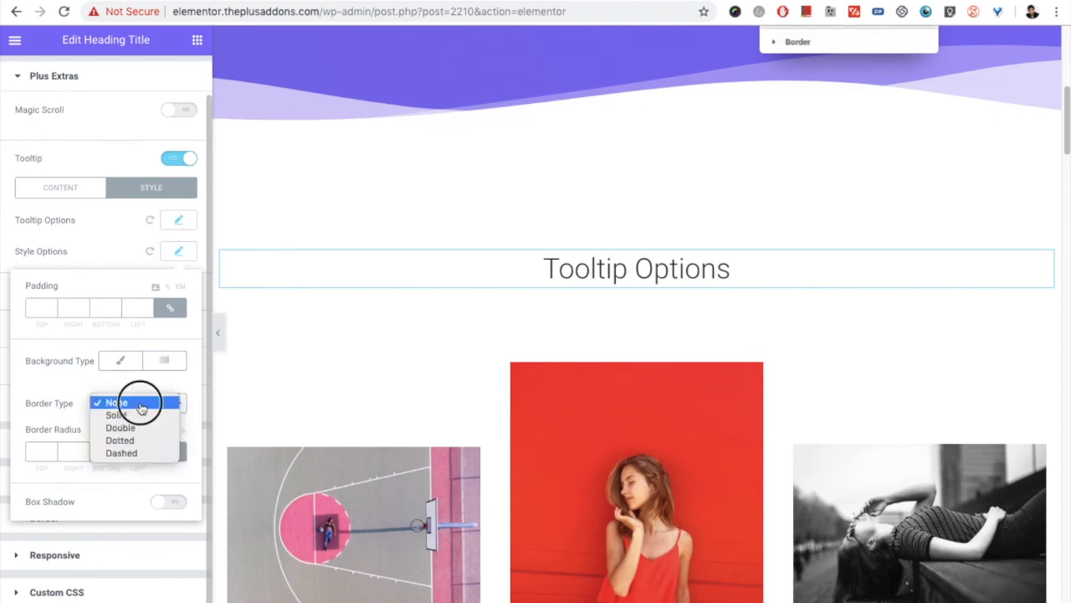
click(134, 403)
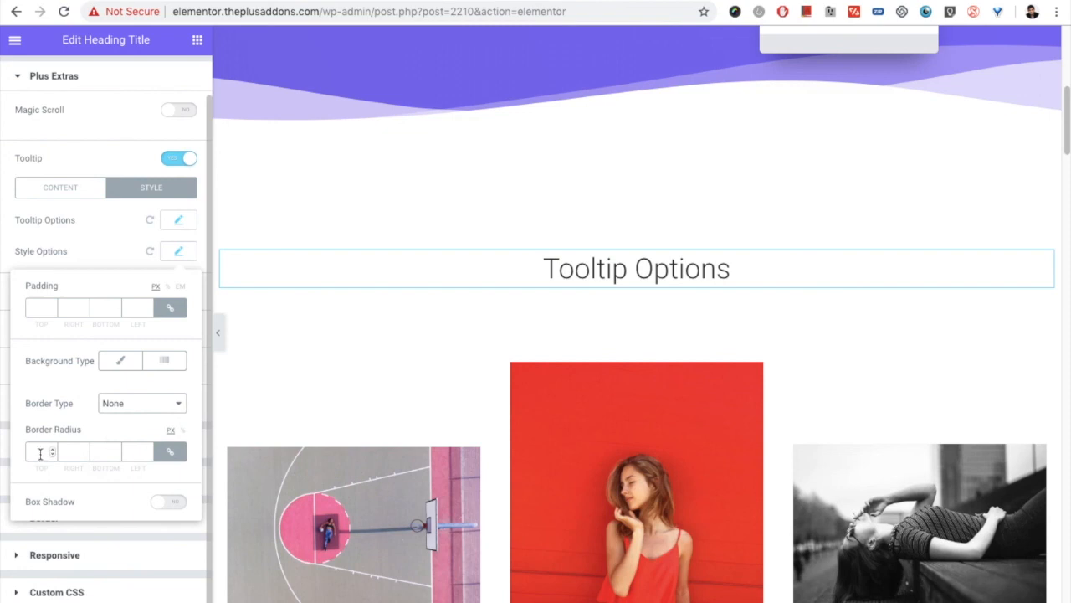
Step: Enable the tooltip's Box Shadow and check its color setting, keeping the default color
click(169, 502)
scroll(114, 466, down, 1)
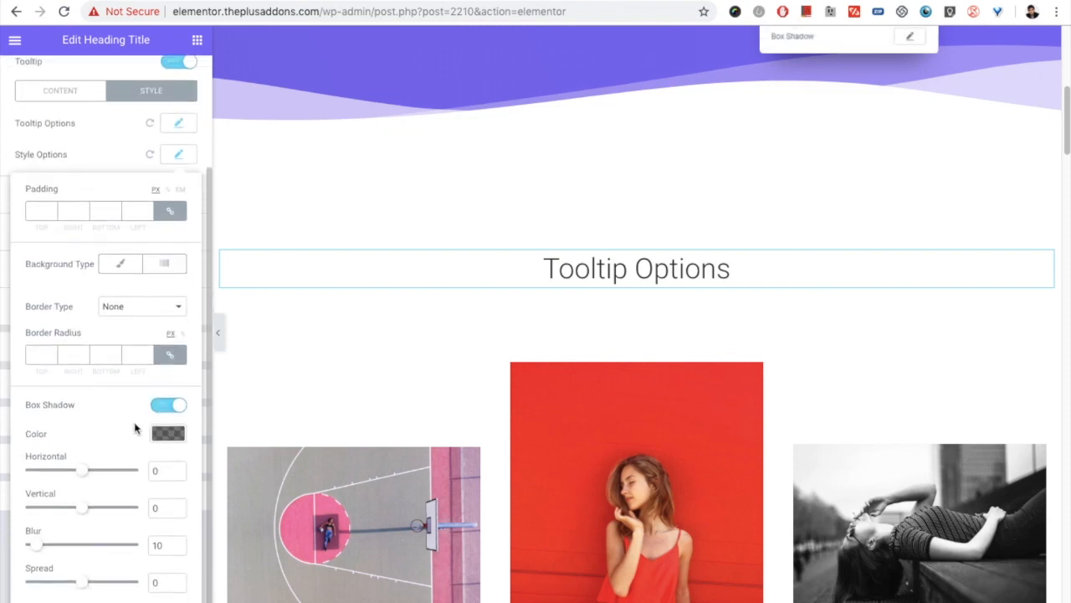
click(161, 433)
click(165, 440)
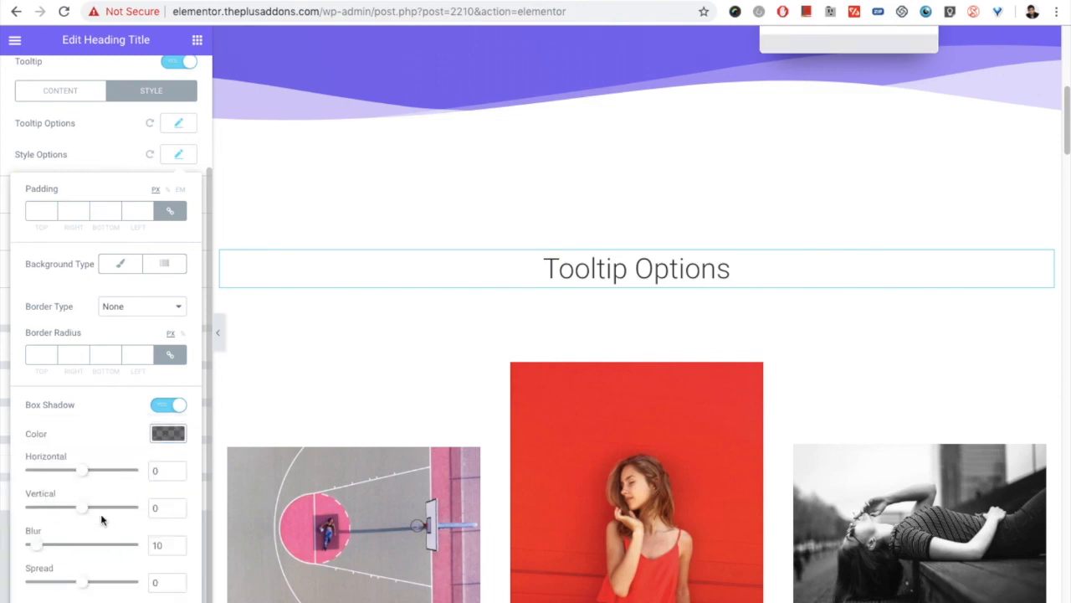
Step: Close the tooltip's Style Options, return to its Content settings and view the page's Special Effects header section
scroll(158, 421, up, 3)
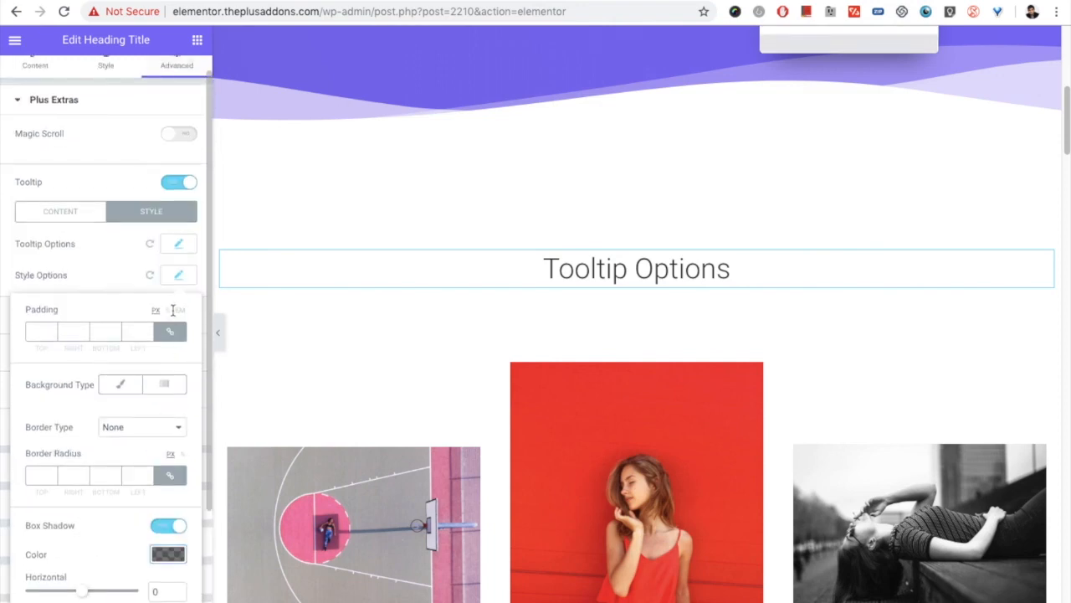
click(176, 281)
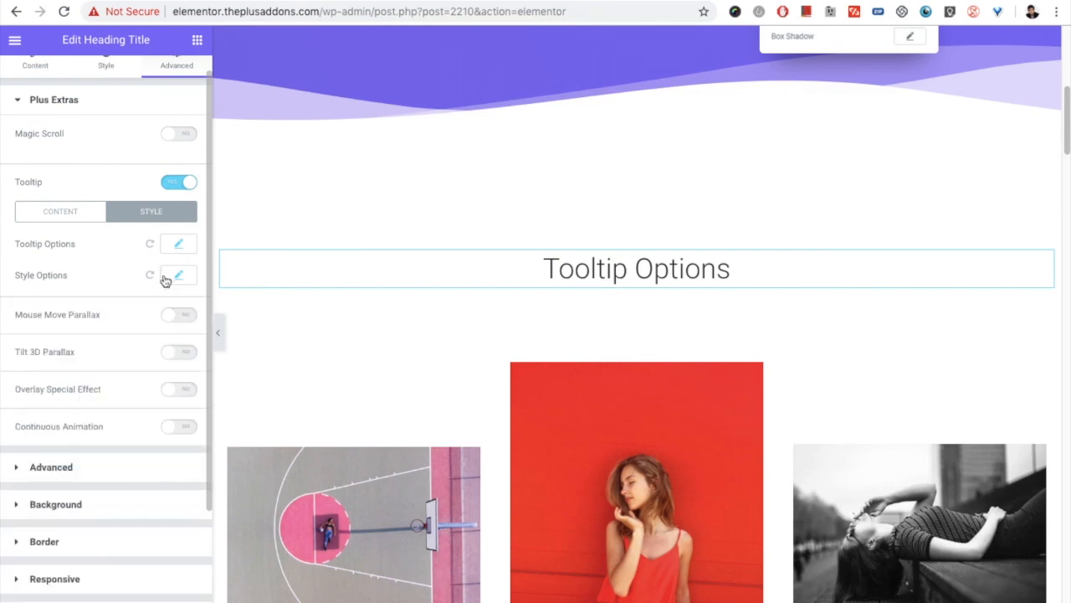
scroll(100, 262, up, 1)
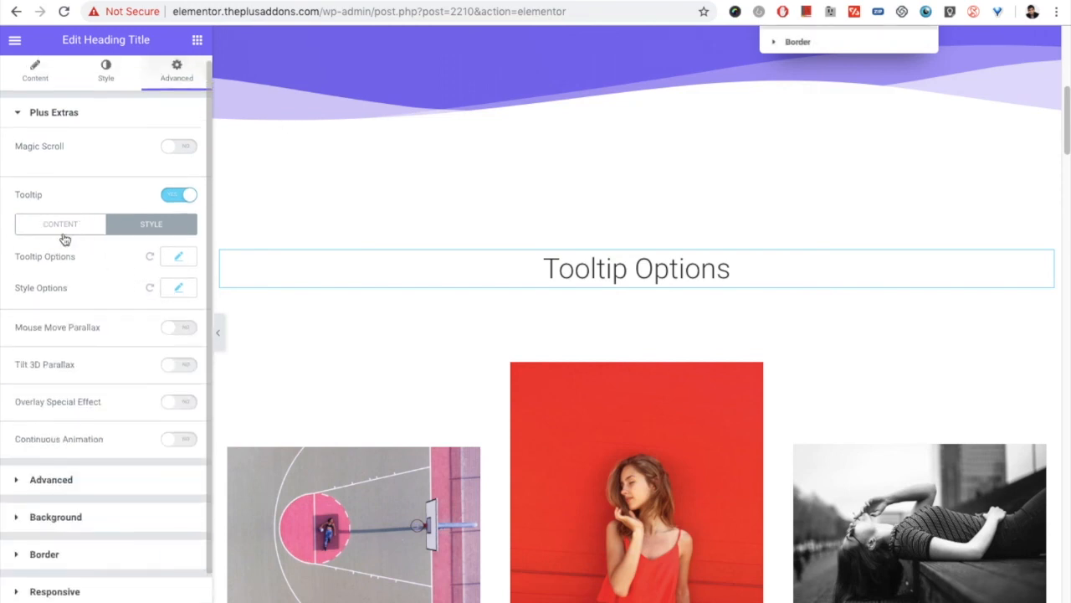
click(64, 236)
scroll(524, 285, up, 5)
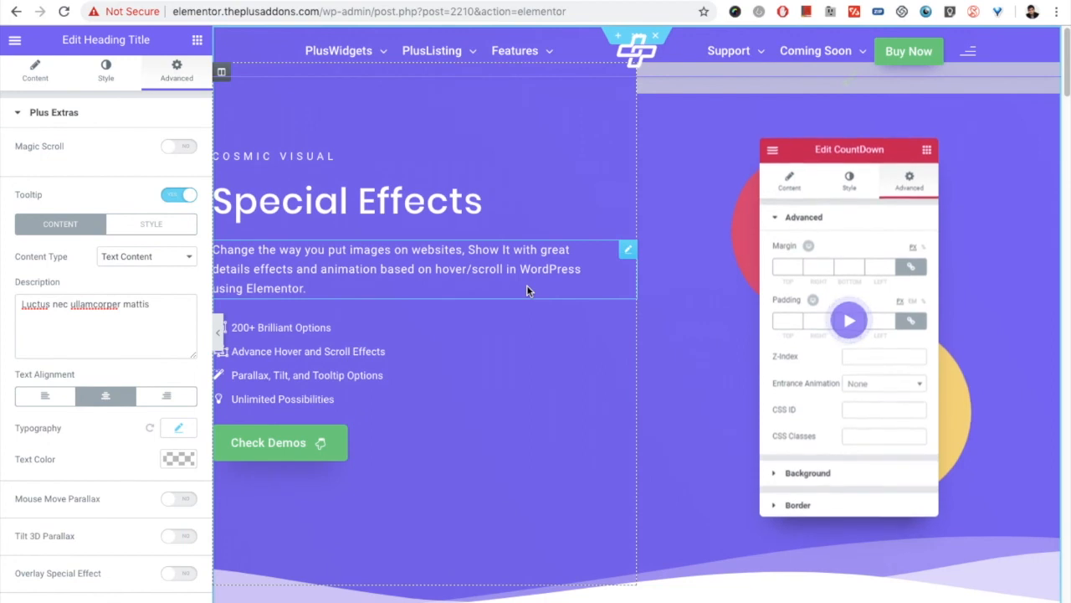